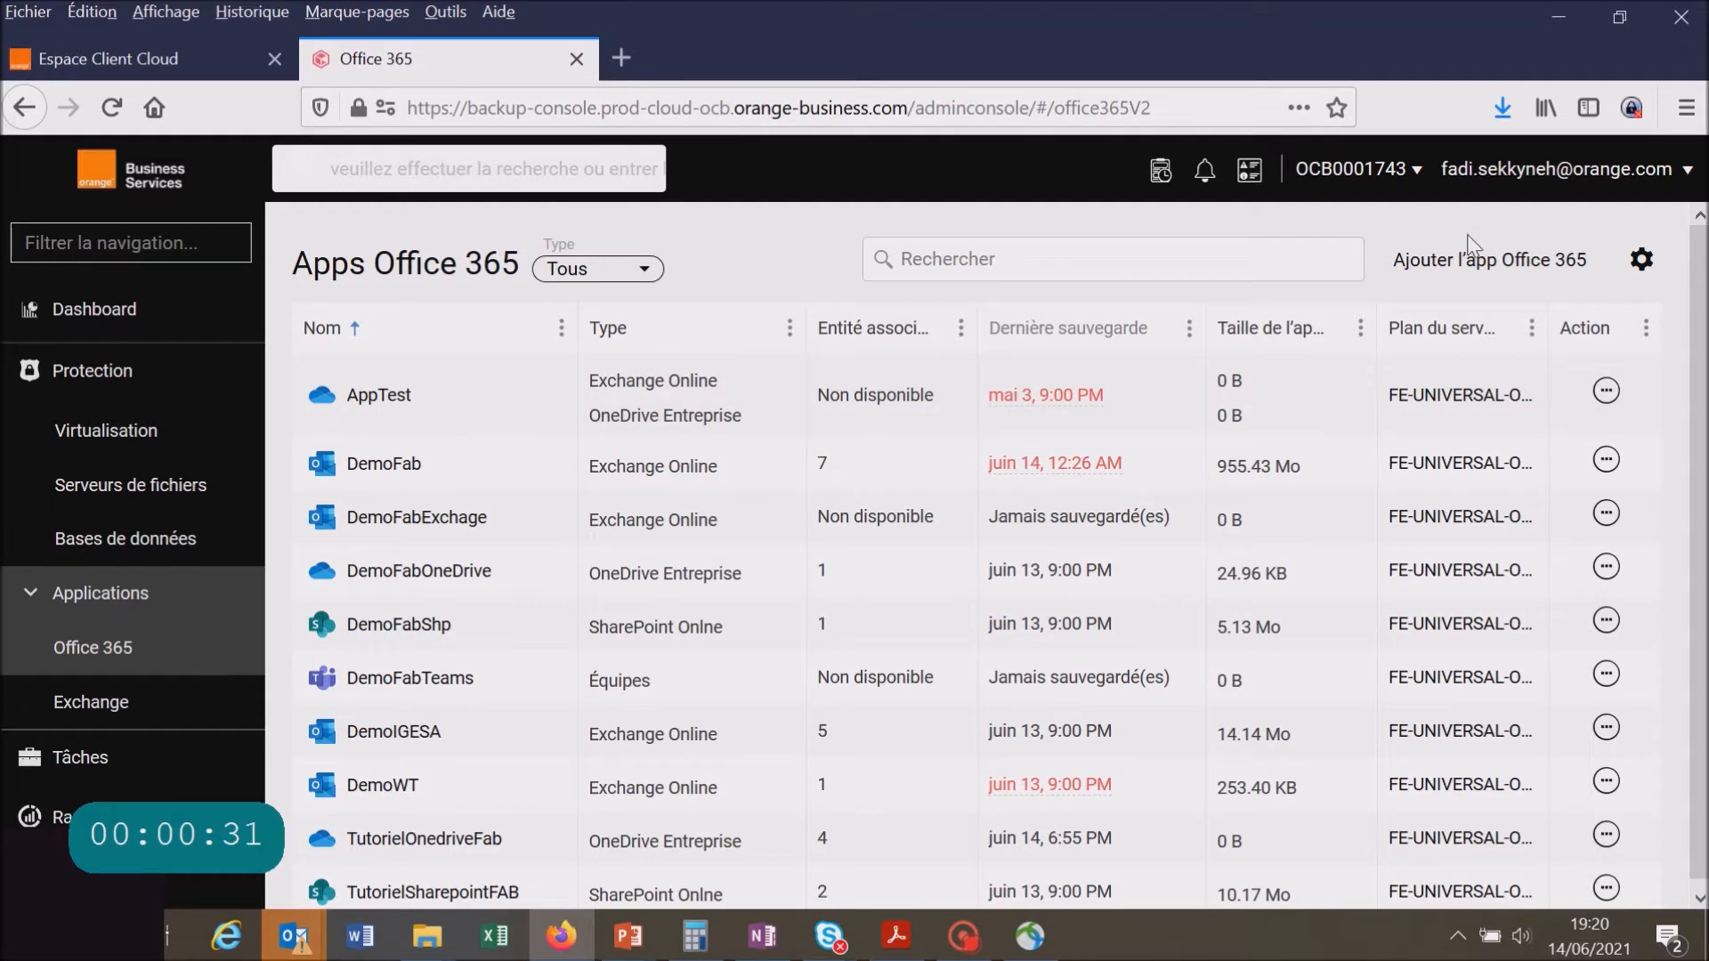
Start a new Teams (Équipes) app named TutorielTeamsFab using the server plan FE-UNIVERSAL-O365-Server-PLan
{"action": "left_click", "coordinate": [1530, 258]}
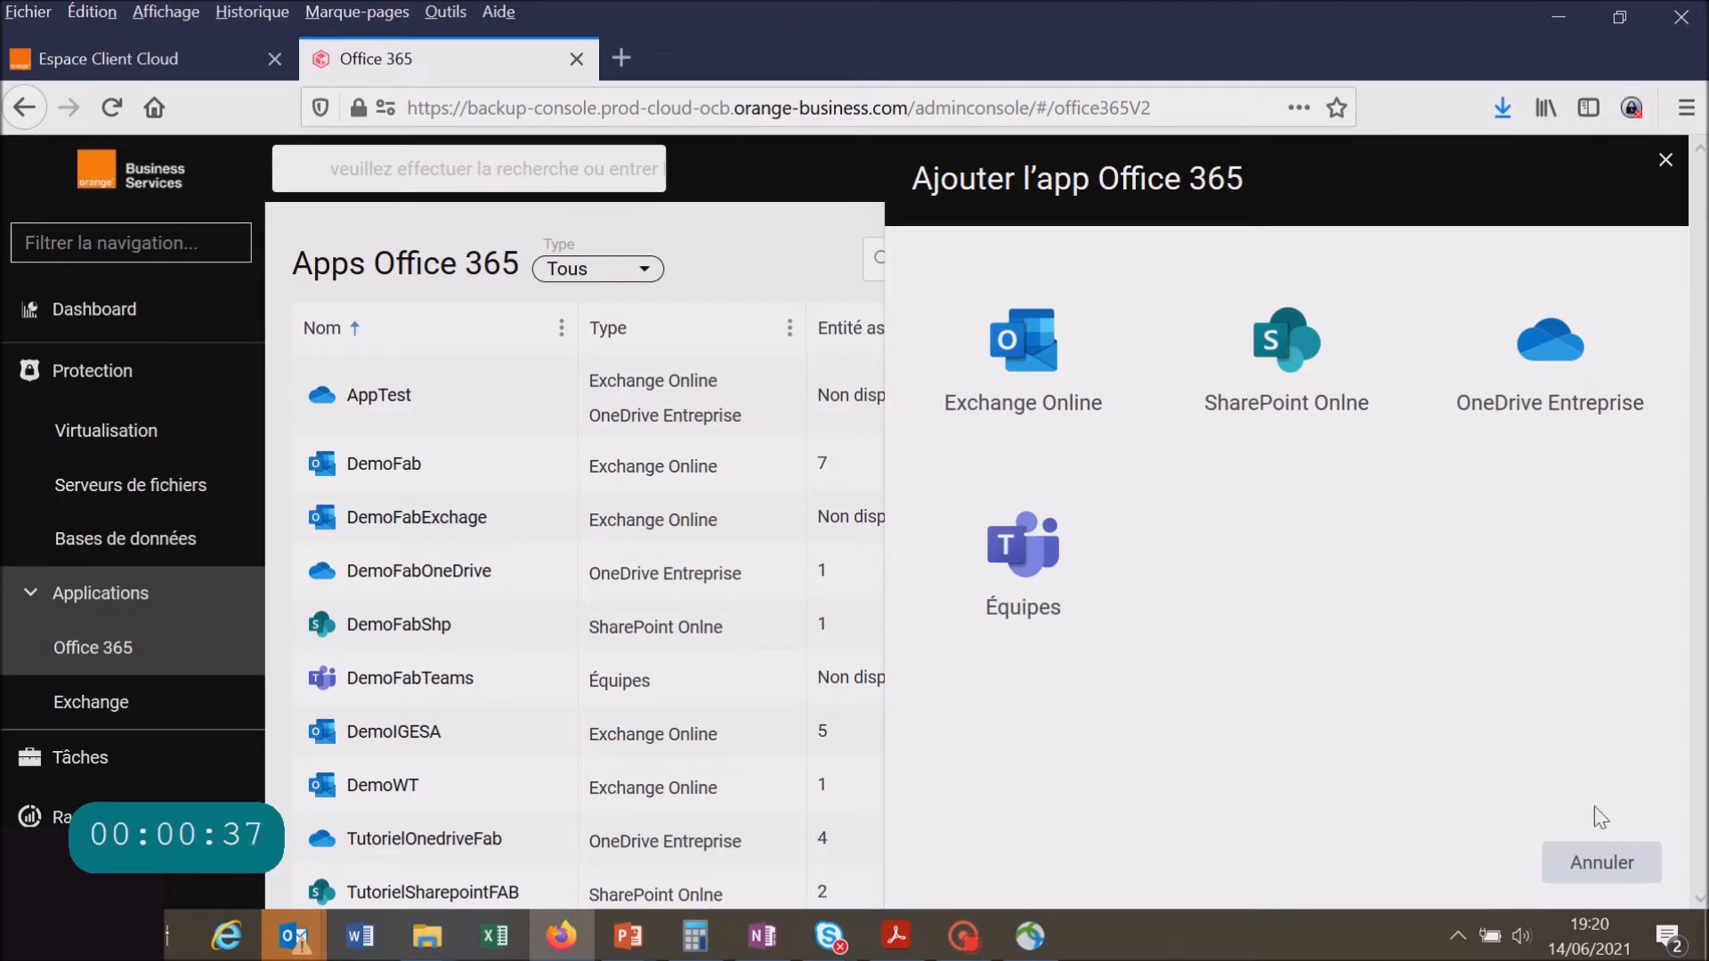
{"action": "left_click", "coordinate": [1017, 554]}
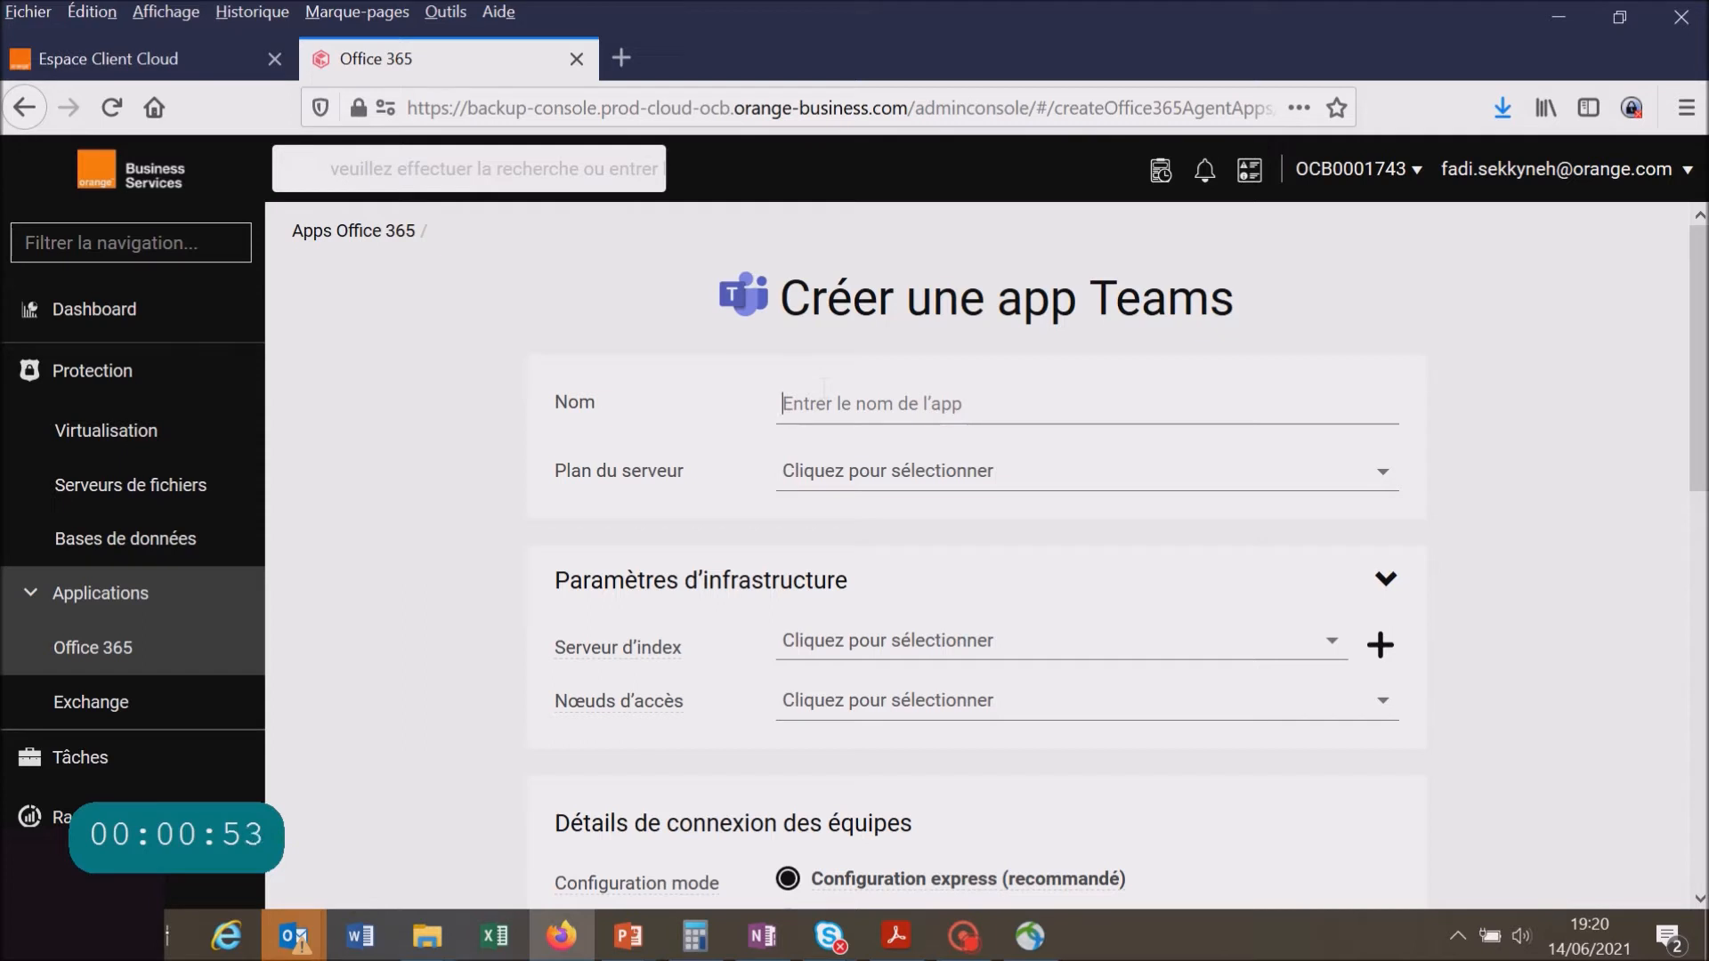
{"action": "type", "text": "Tutoriel"}
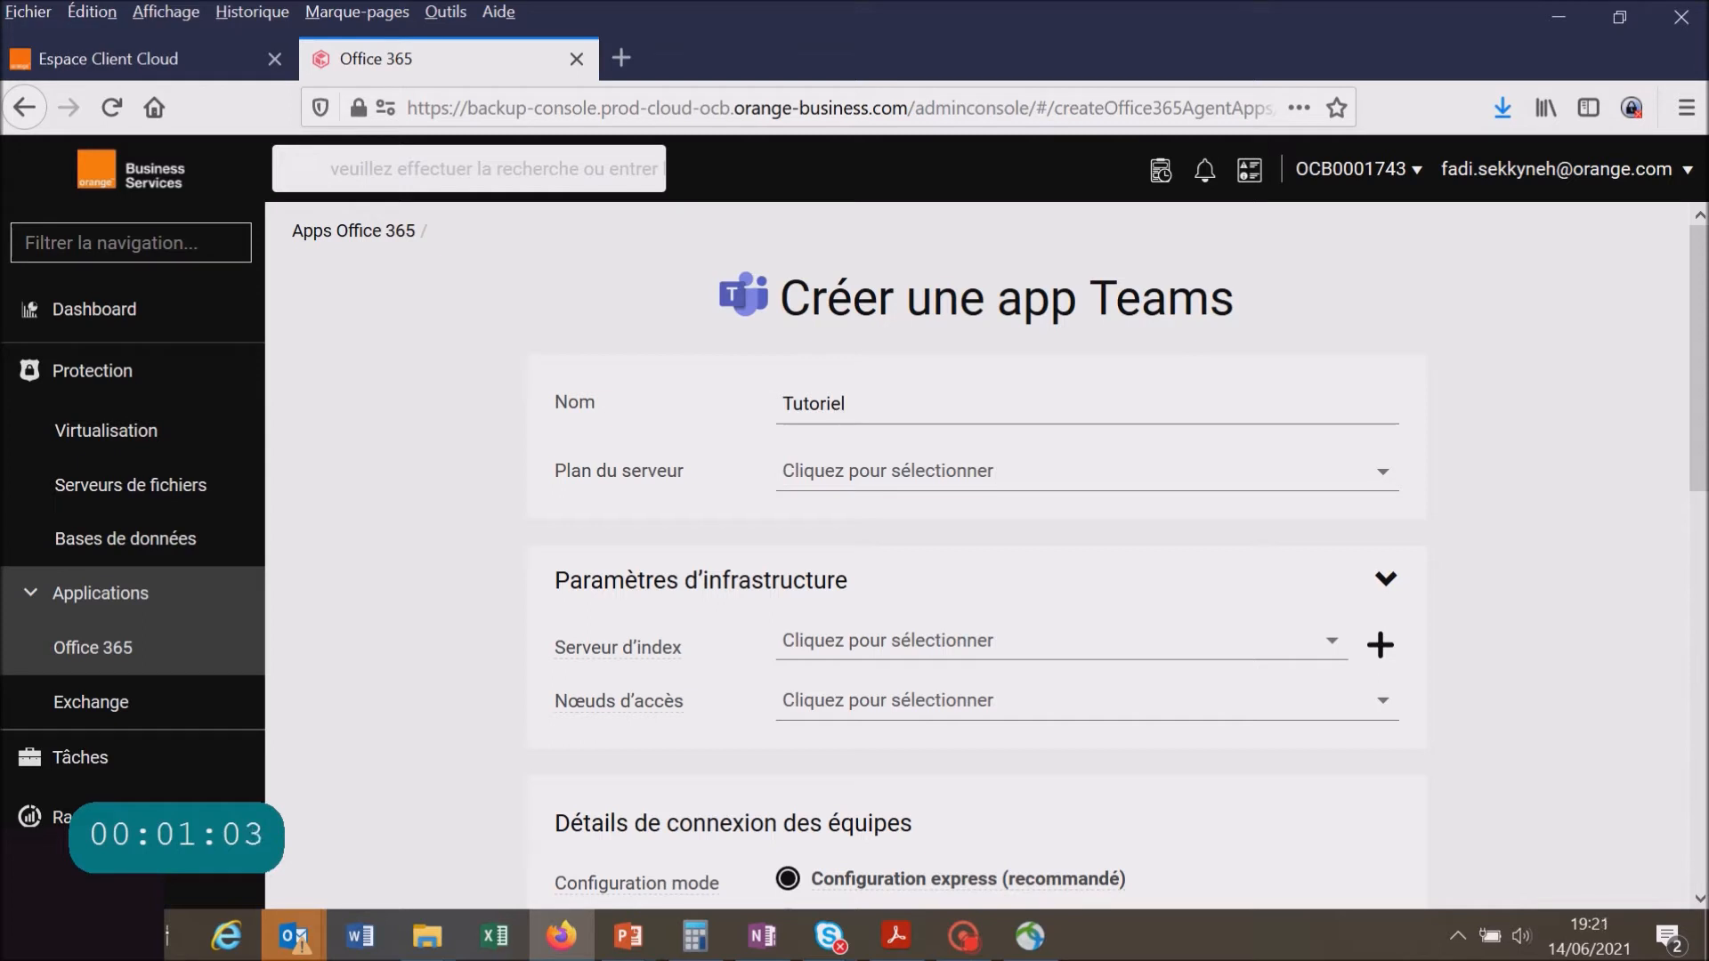
{"action": "type", "text": "TeamsFab"}
{"action": "left_click", "coordinate": [1380, 476]}
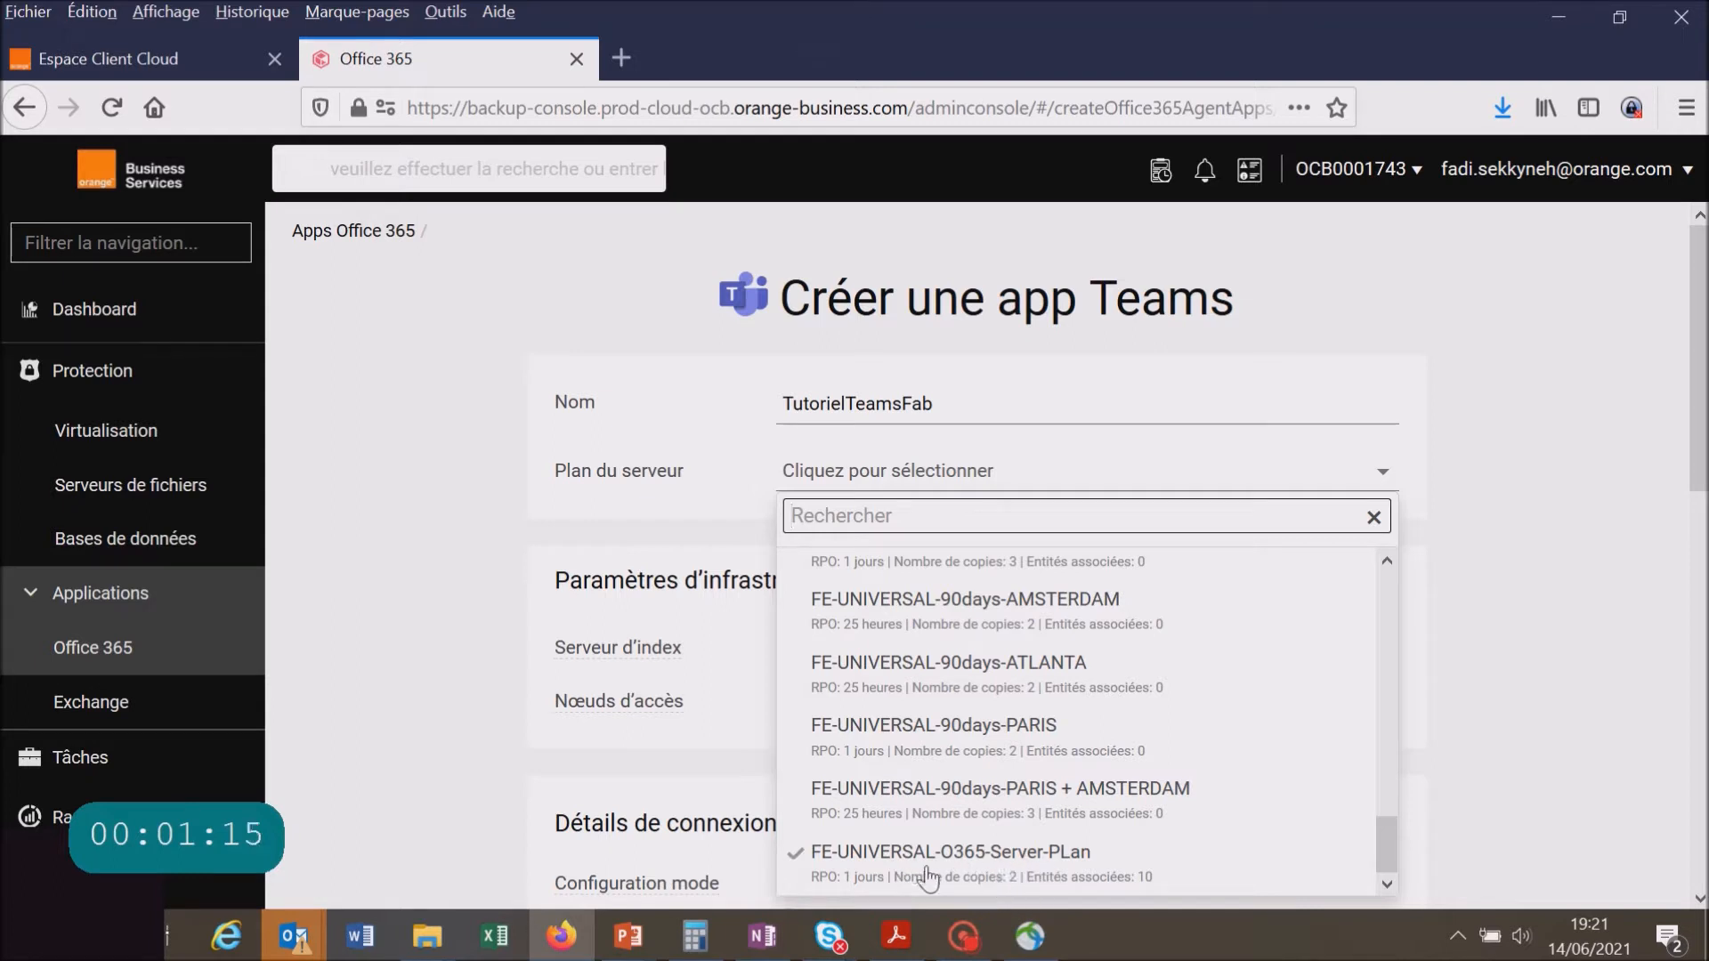
{"action": "left_click", "coordinate": [997, 865]}
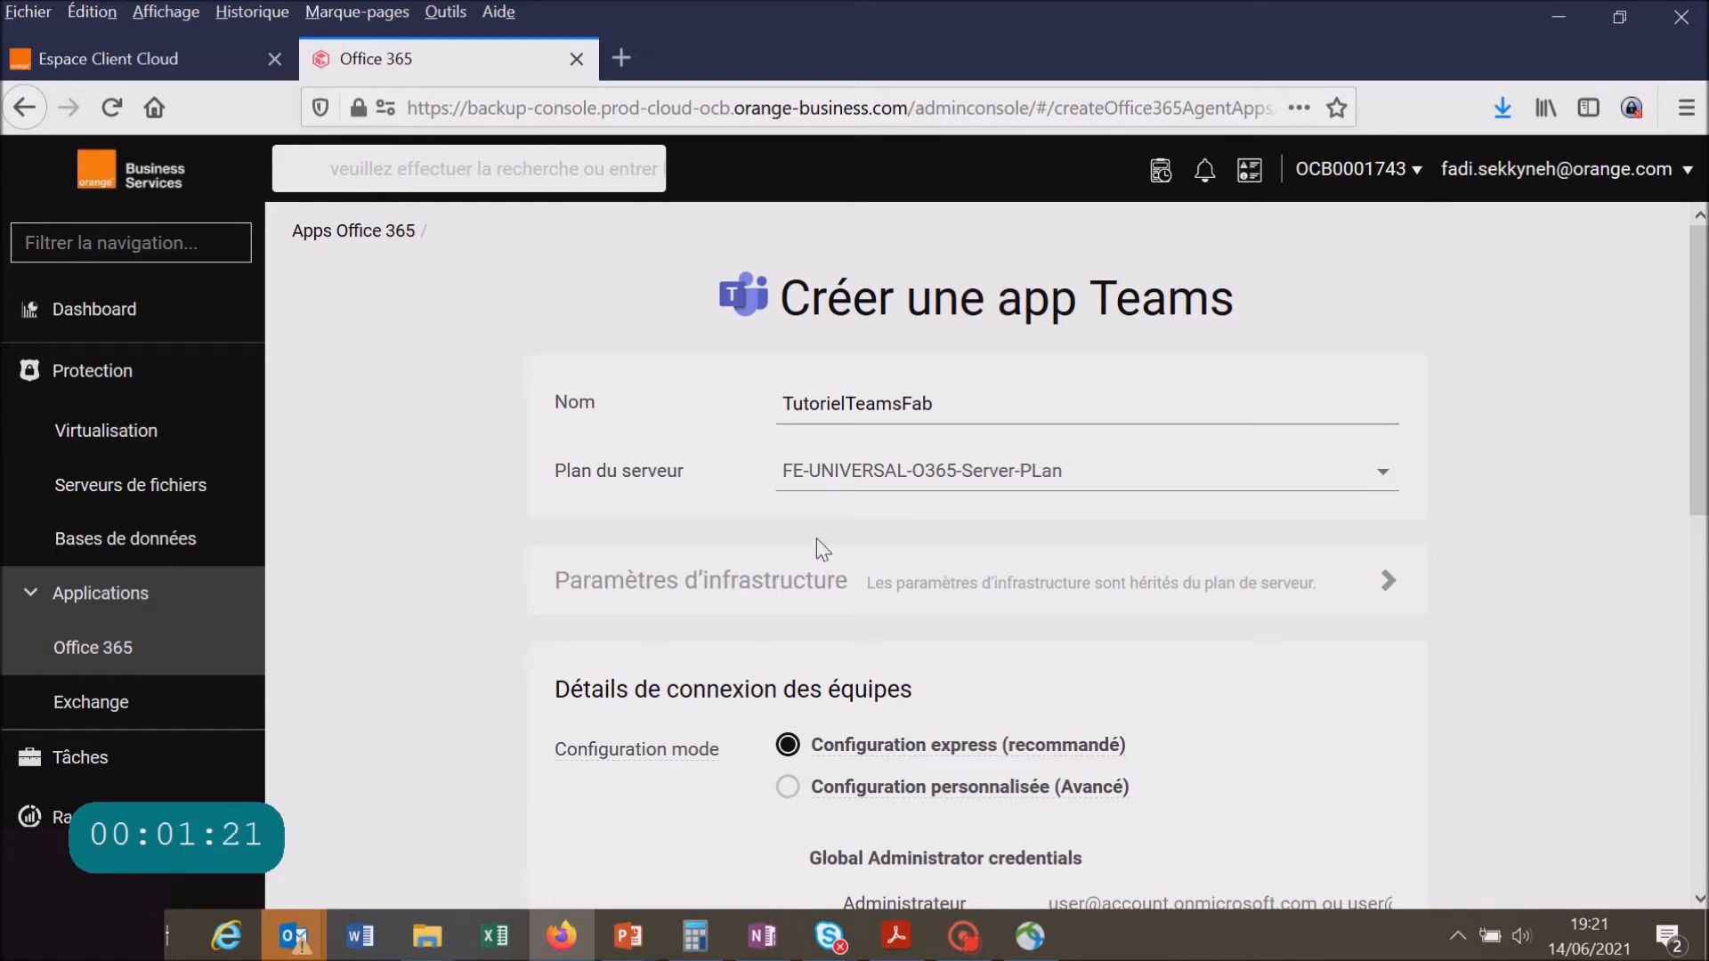
Enter the global administrator's account address and password in the Teams connection details
{"action": "scroll", "coordinate": [934, 583], "scroll_direction": "down", "scroll_amount": 3}
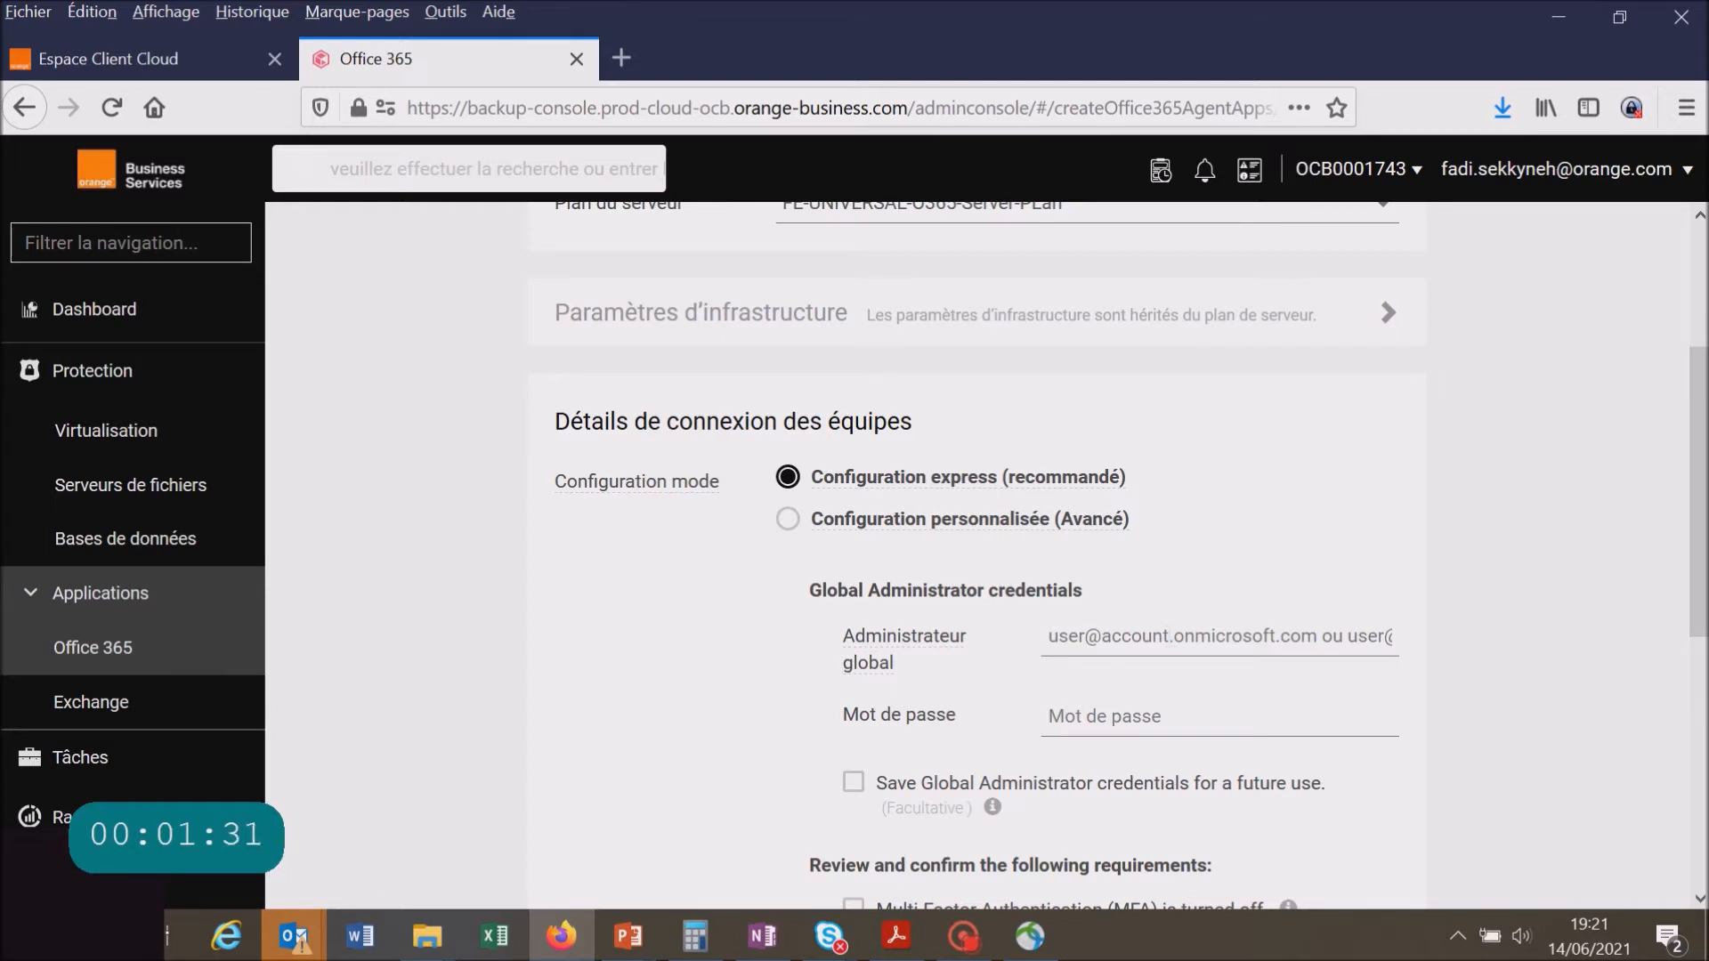
{"action": "left_click", "coordinate": [1161, 636]}
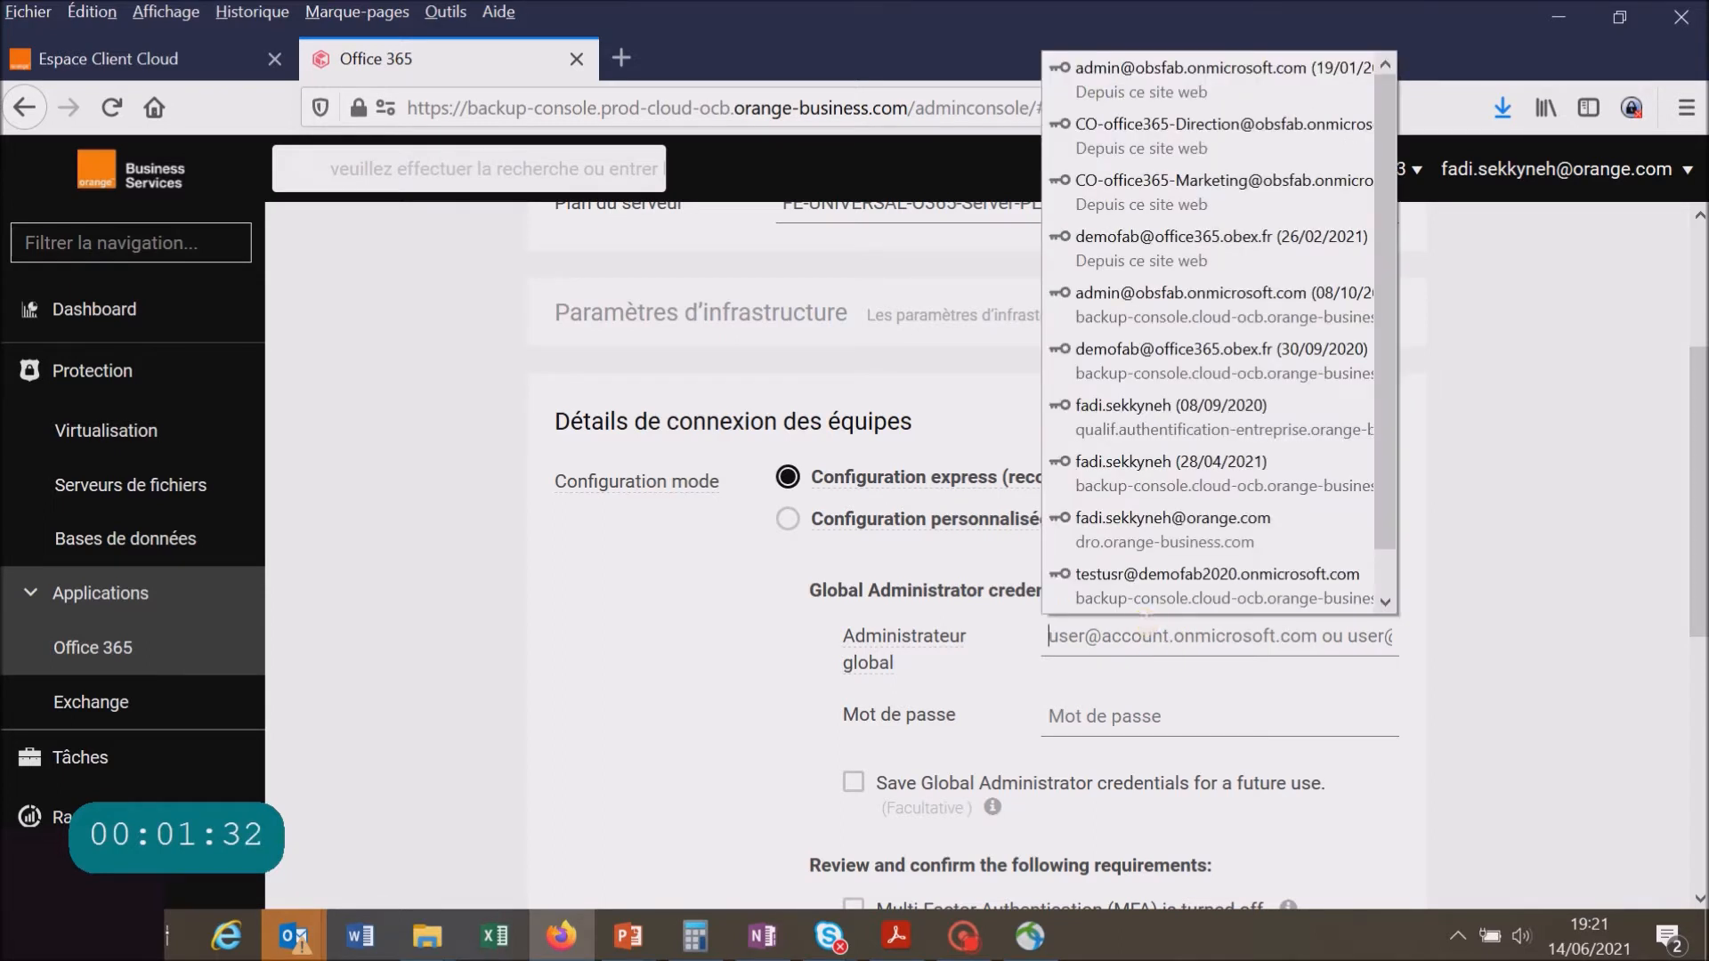
{"action": "left_click", "coordinate": [1224, 133]}
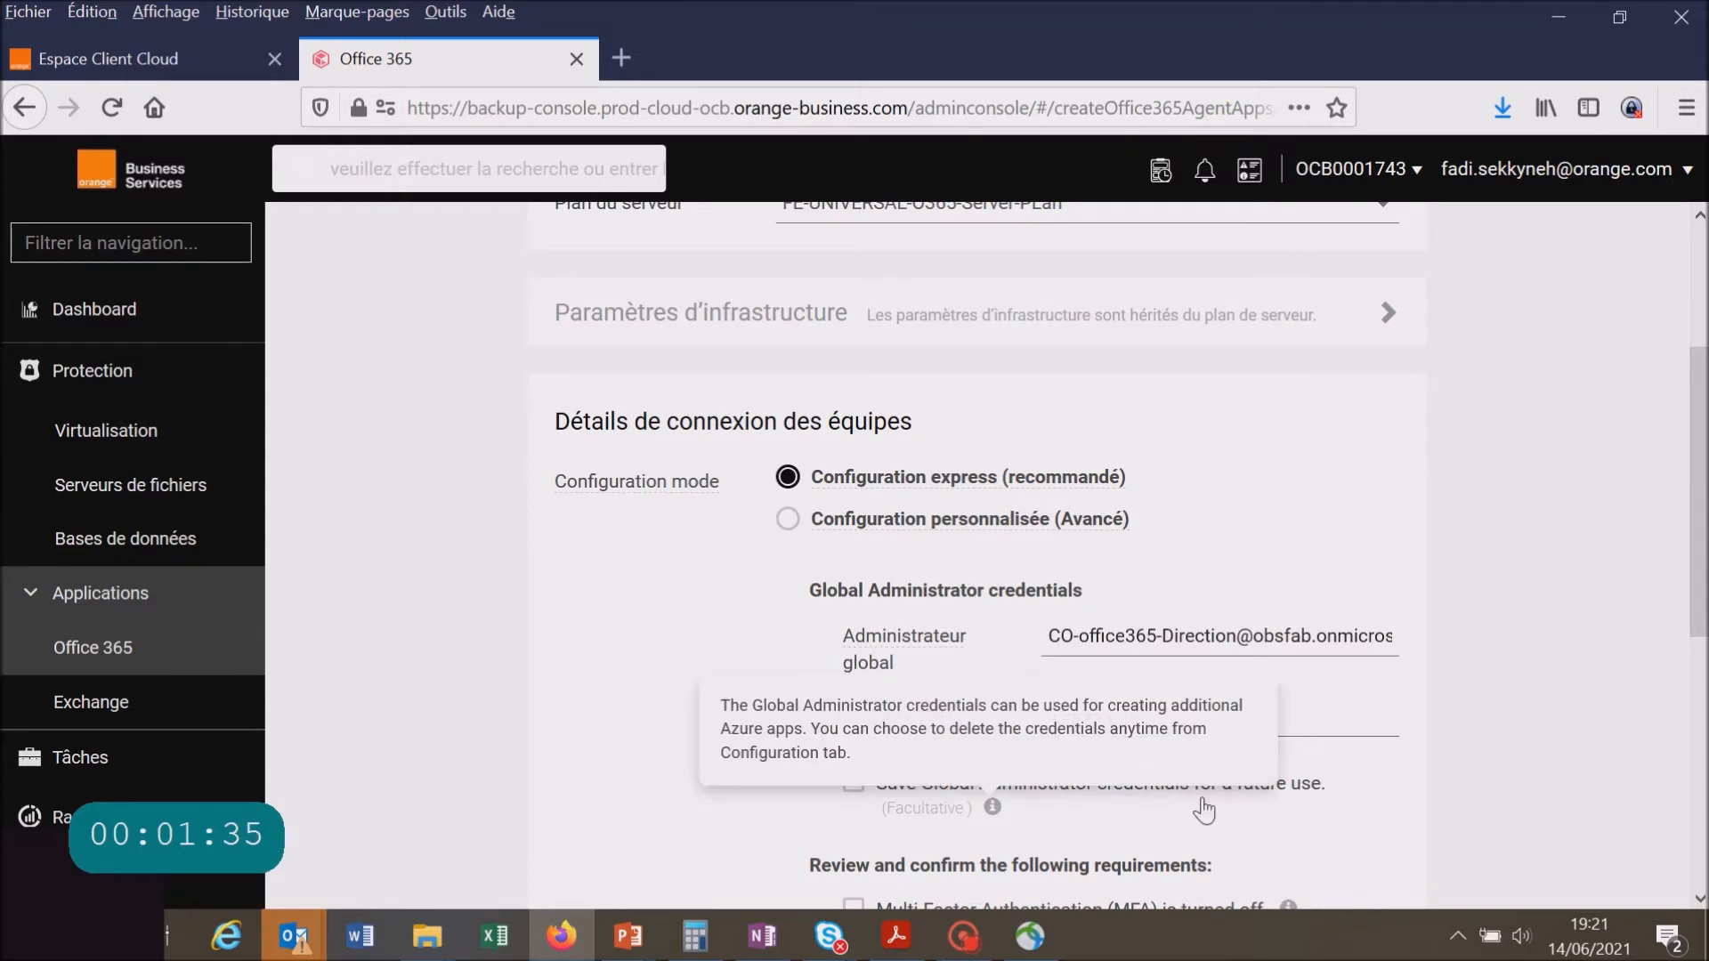
{"action": "left_click", "coordinate": [946, 730]}
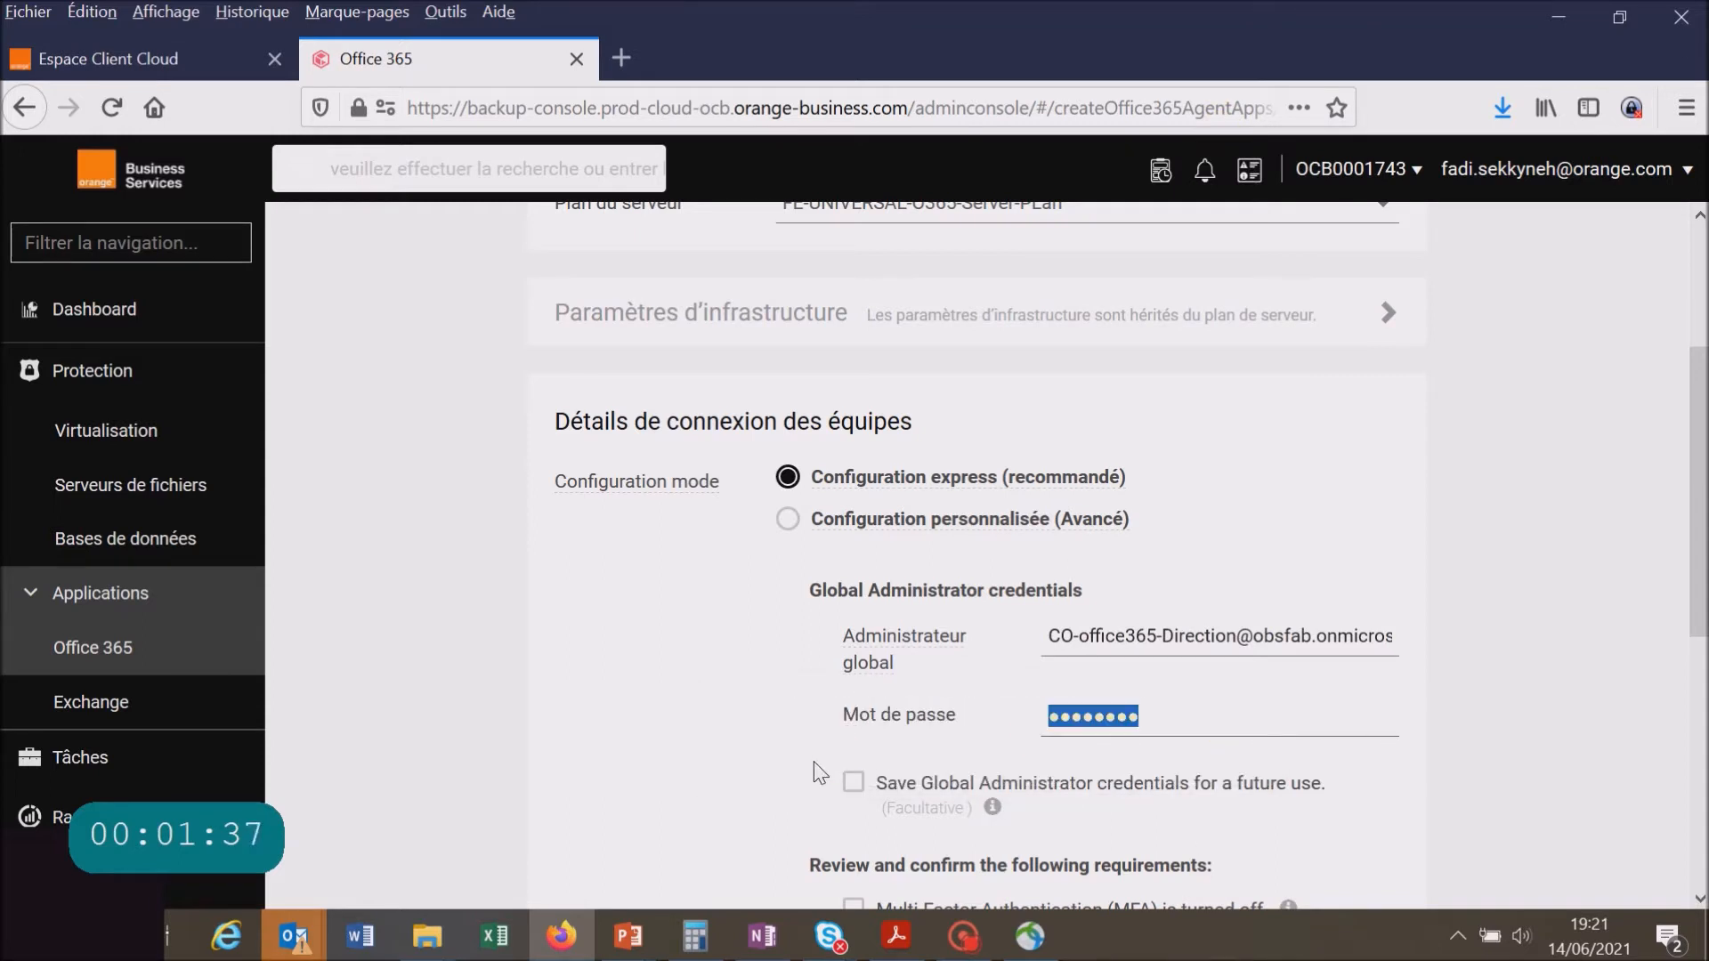
{"action": "type", "text": "*********"}
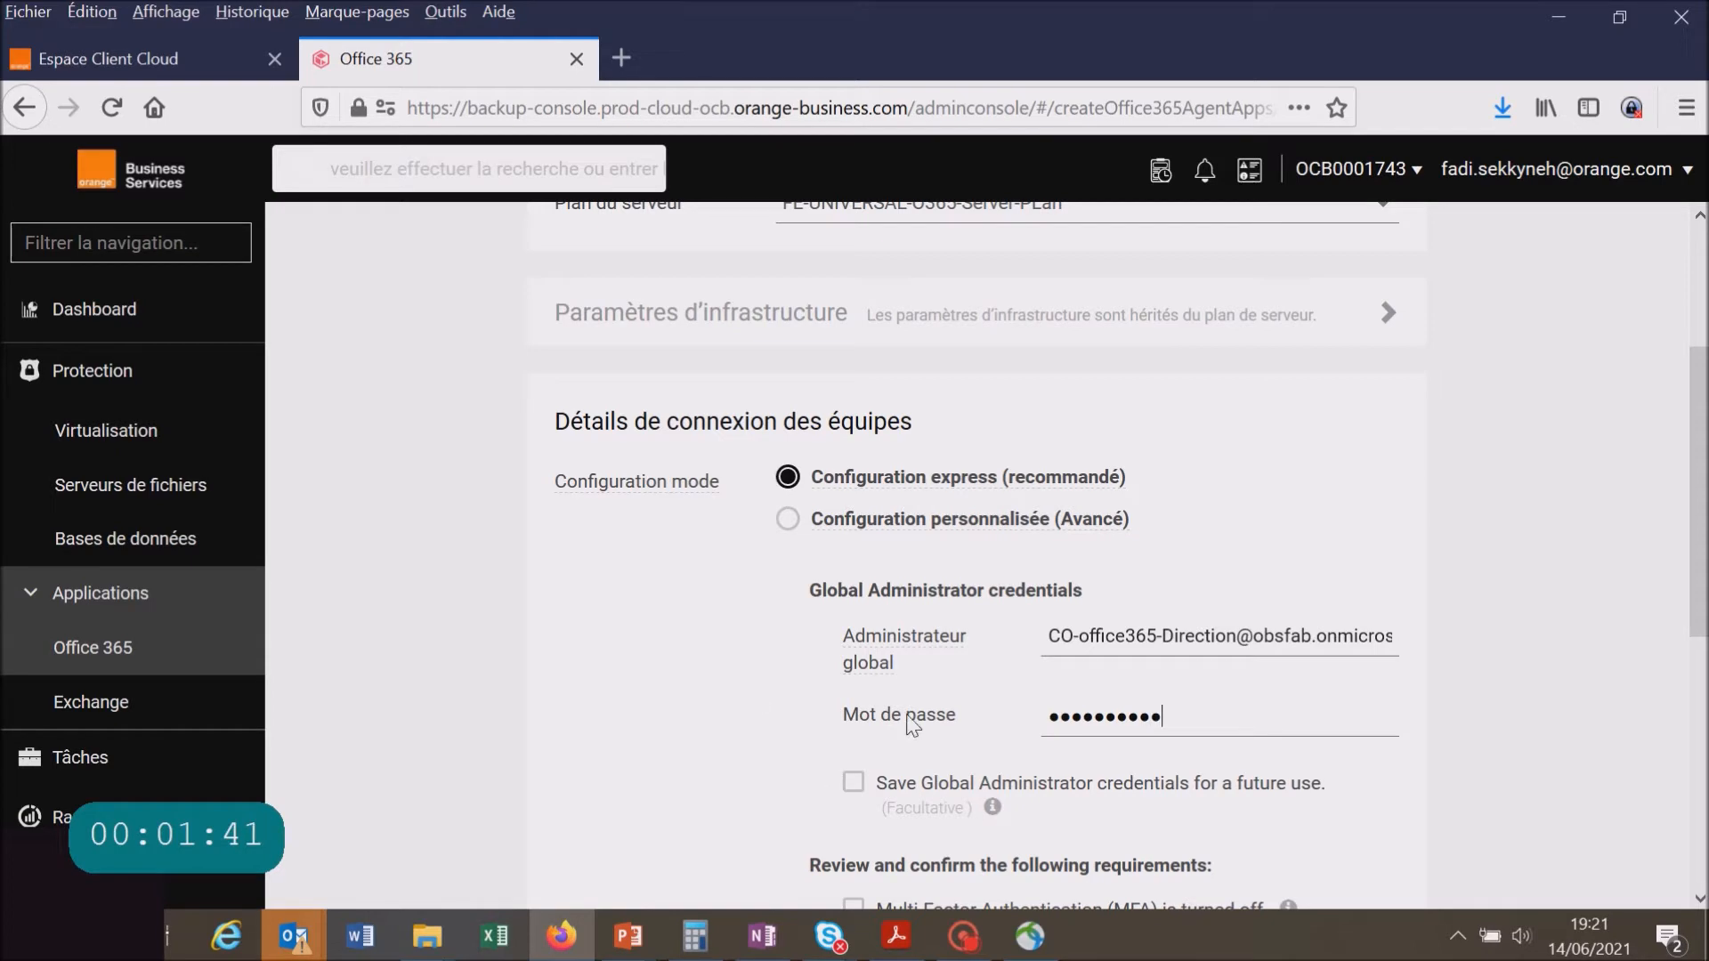
Opt to save the administrator credentials, confirm the MFA and team-membership requirements, and create the Azure app
{"action": "scroll", "coordinate": [970, 712], "scroll_direction": "down", "scroll_amount": 3}
{"action": "left_click", "coordinate": [852, 649]}
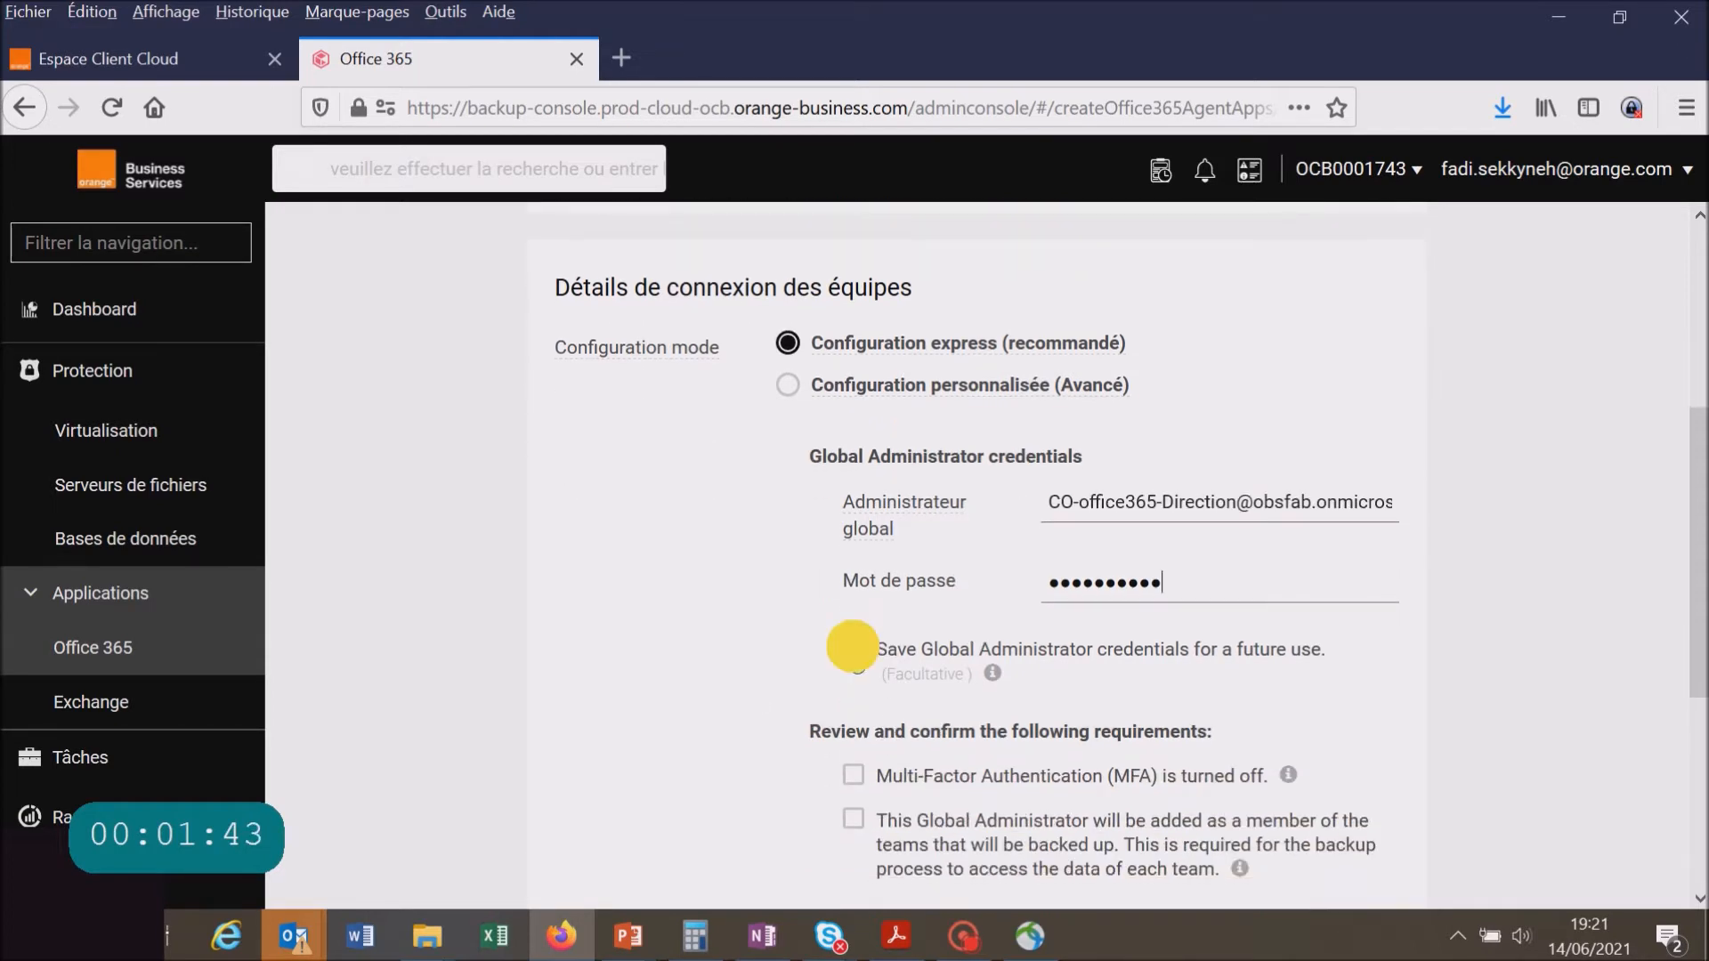
{"action": "scroll", "coordinate": [771, 657], "scroll_direction": "down", "scroll_amount": 3}
{"action": "left_click", "coordinate": [853, 507]}
{"action": "left_click", "coordinate": [853, 551]}
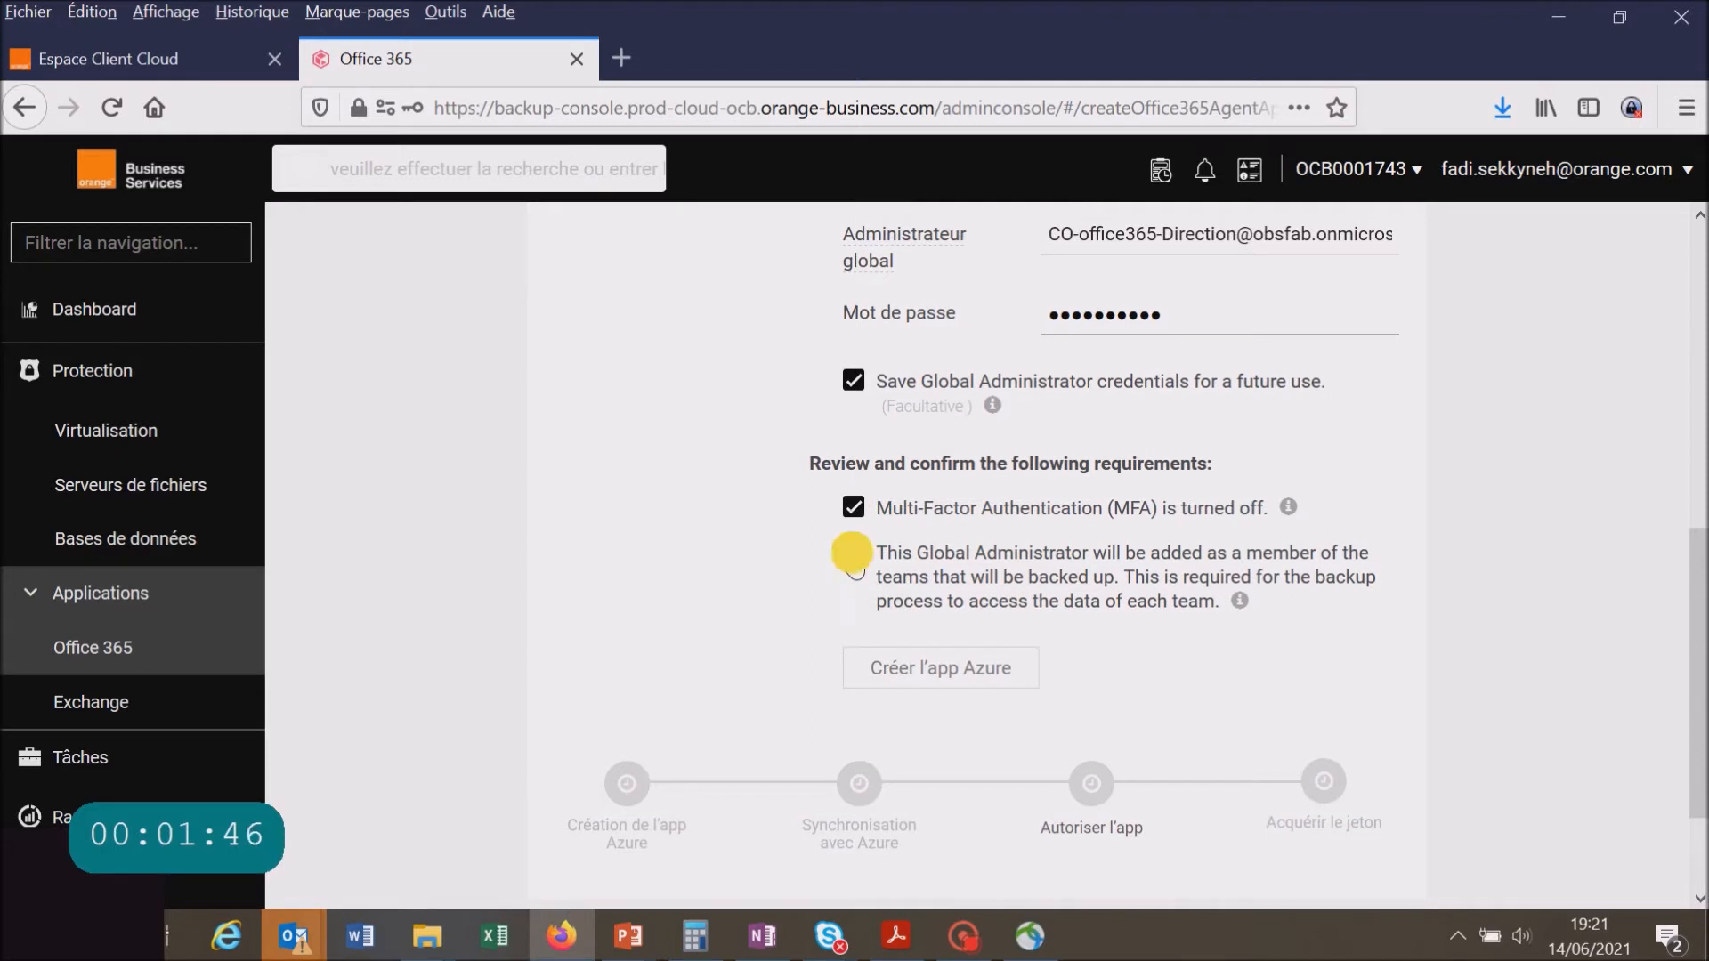
{"action": "left_click", "coordinate": [909, 681]}
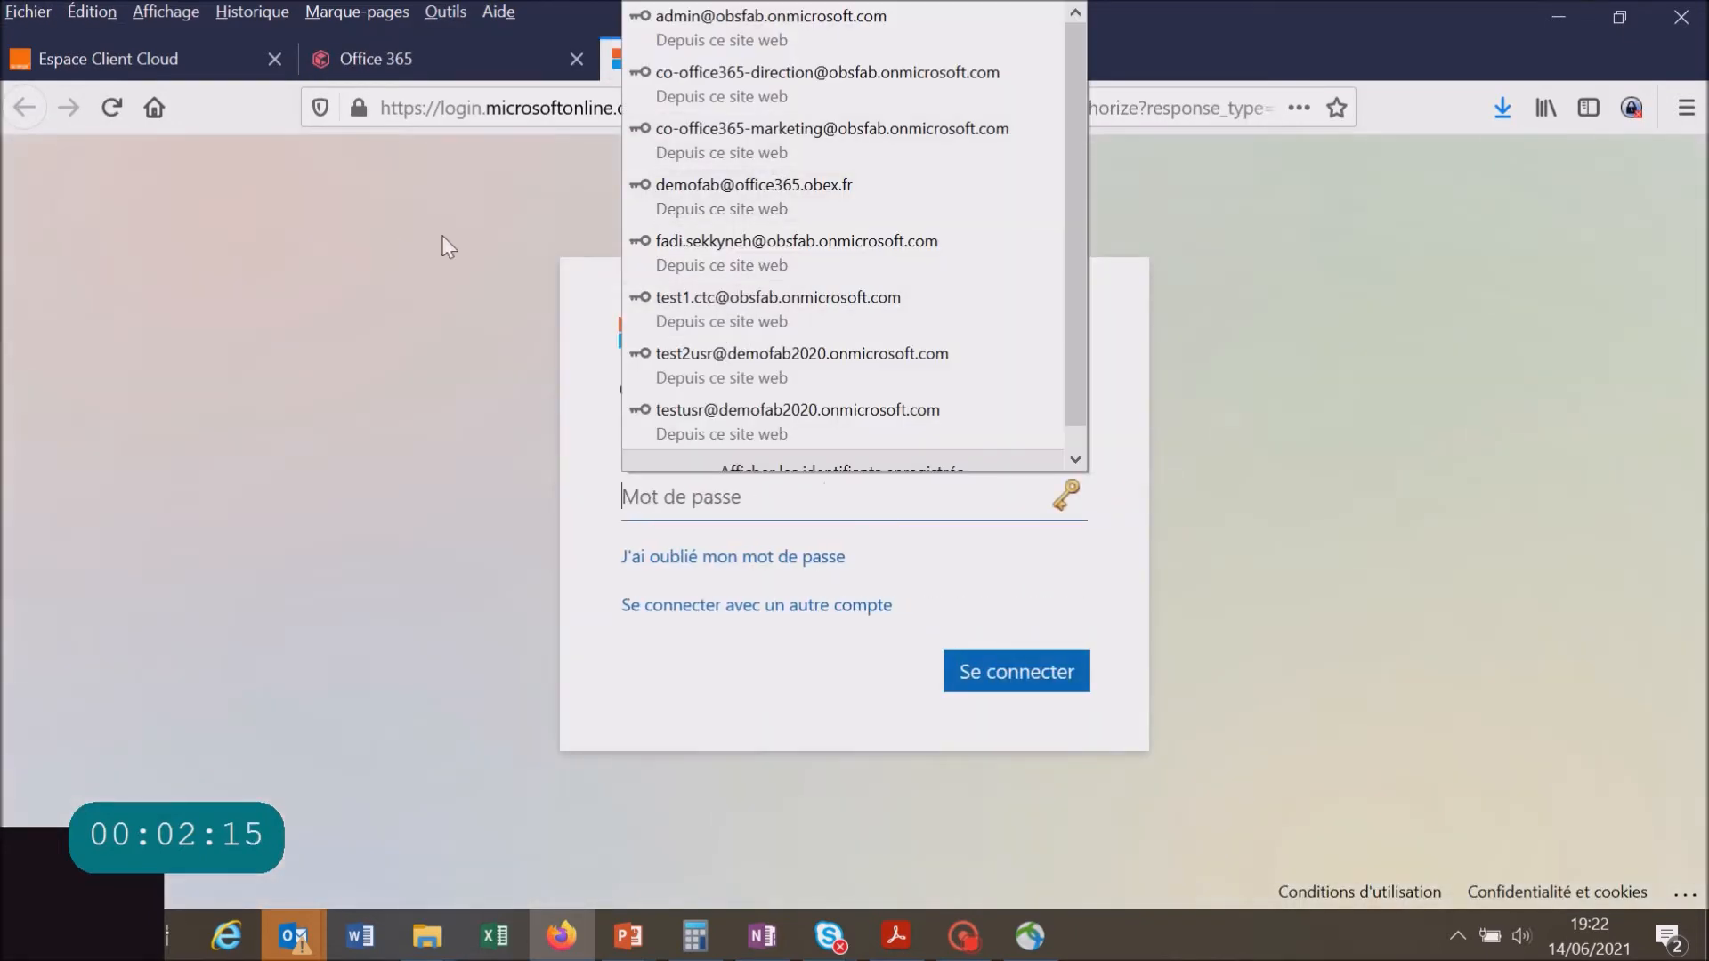
Sign in to Microsoft by filling the password field with the direction administrator account's saved password
{"action": "left_click", "coordinate": [495, 209]}
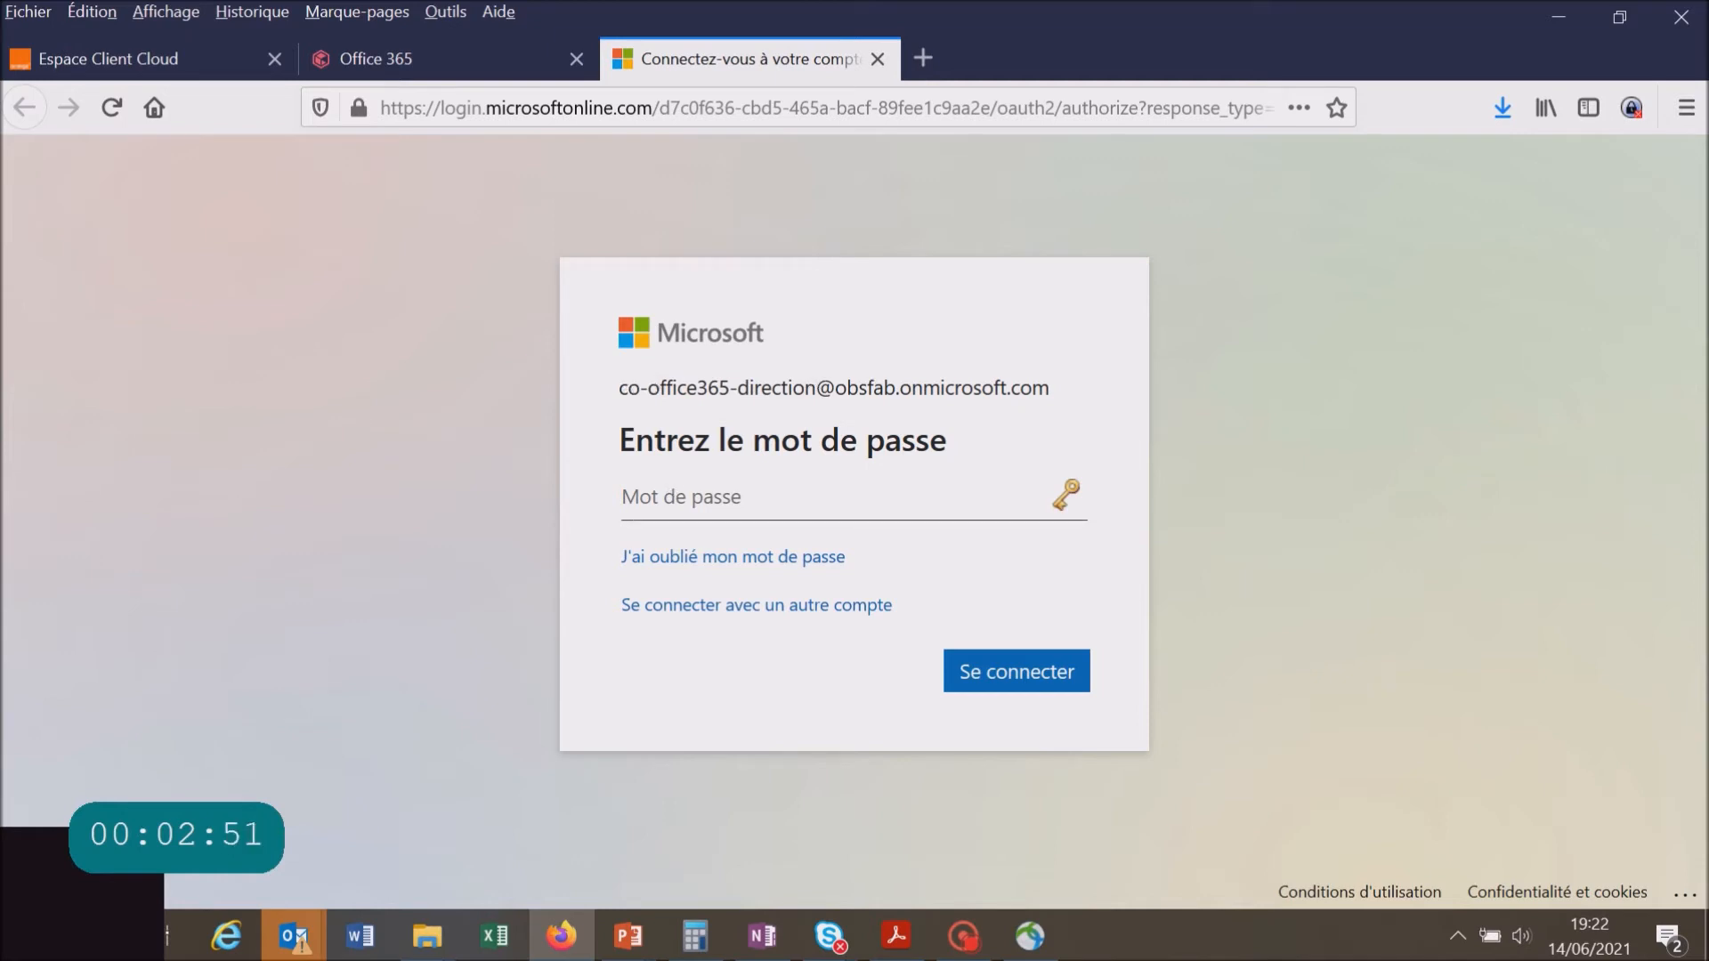
{"action": "left_click", "coordinate": [627, 510]}
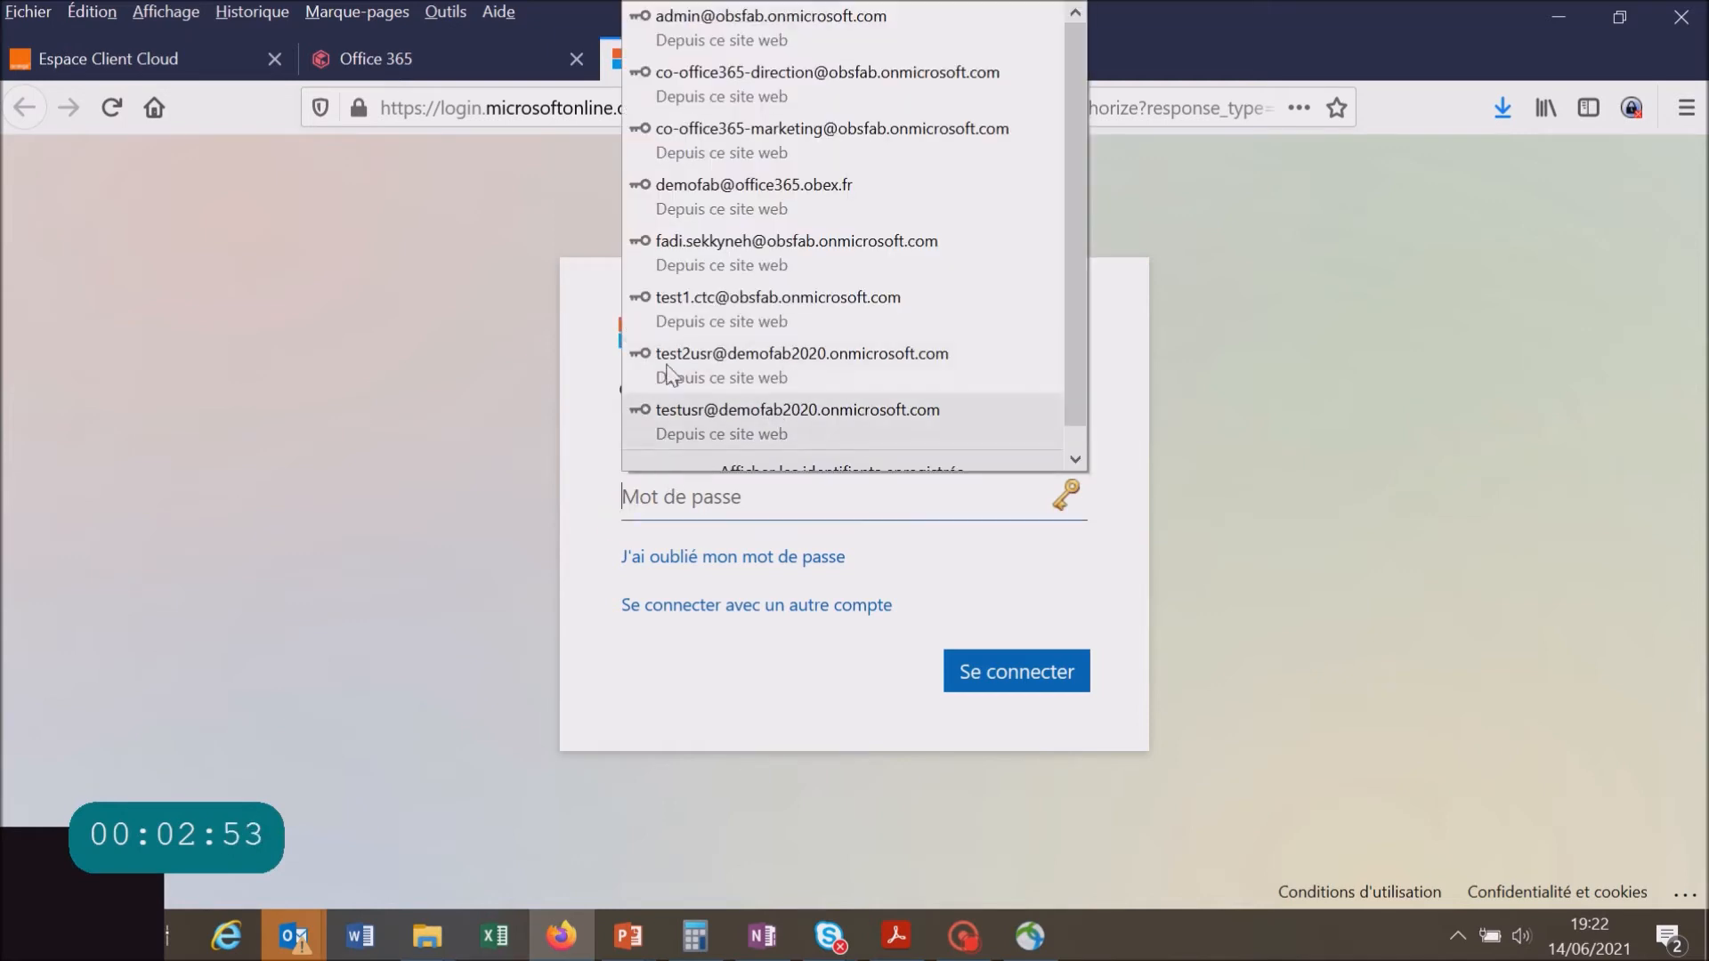
{"action": "left_click", "coordinate": [791, 92]}
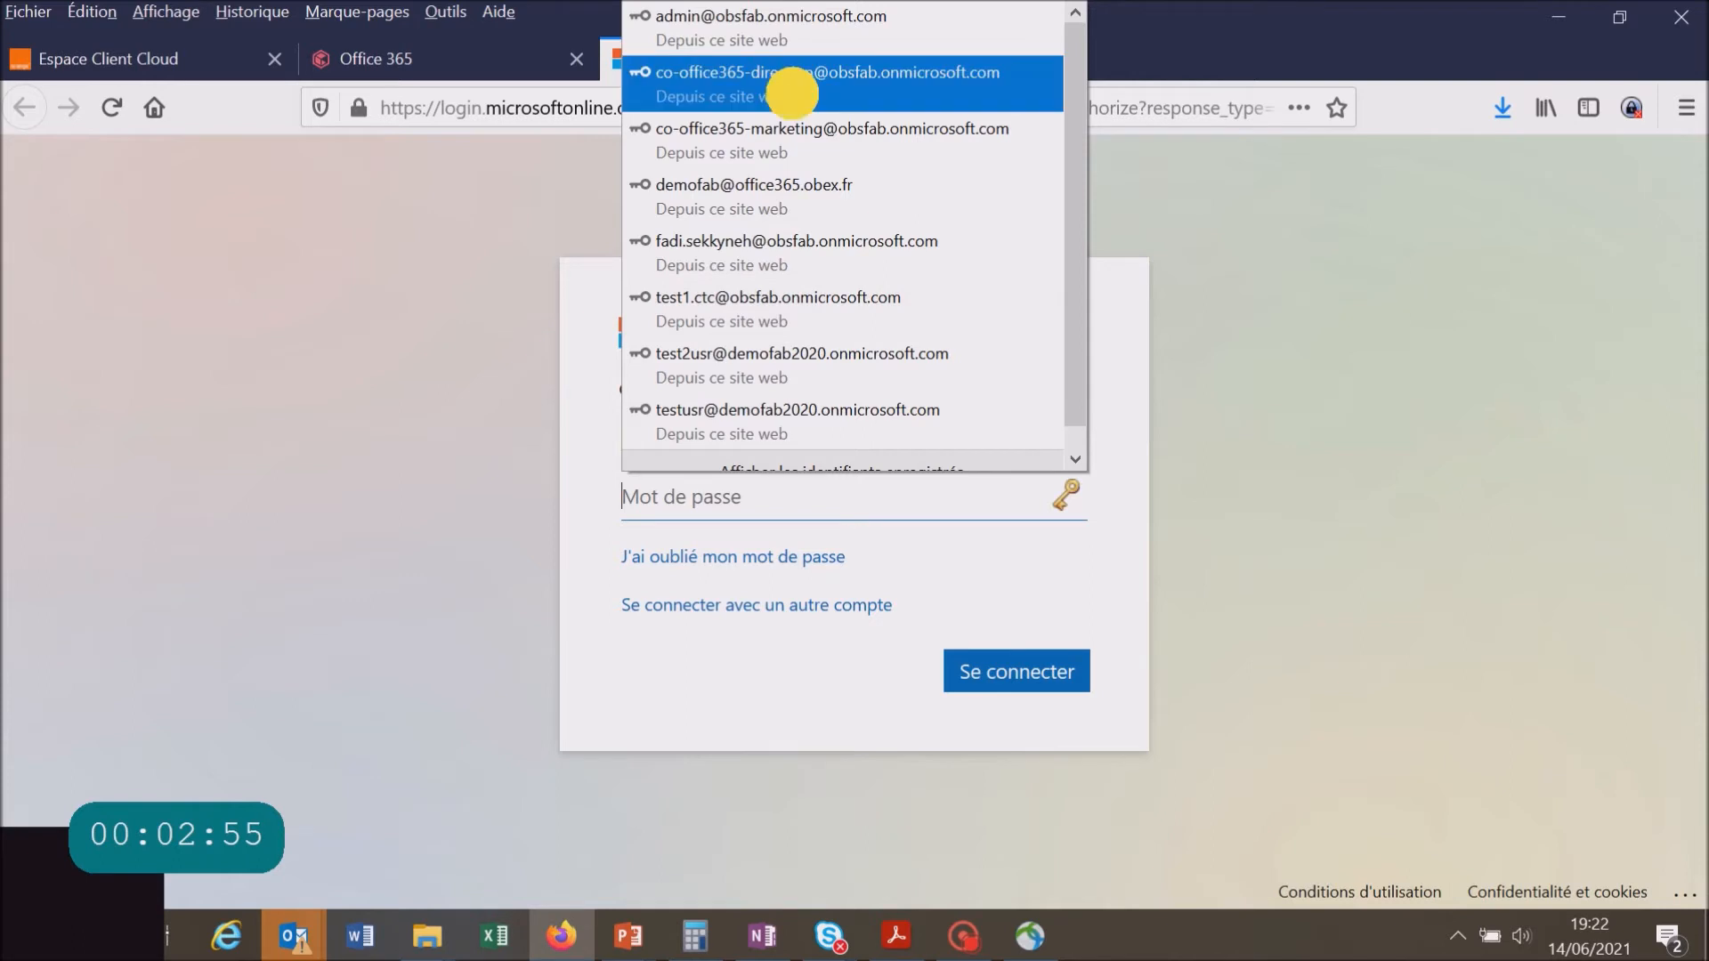
{"action": "left_click", "coordinate": [998, 669]}
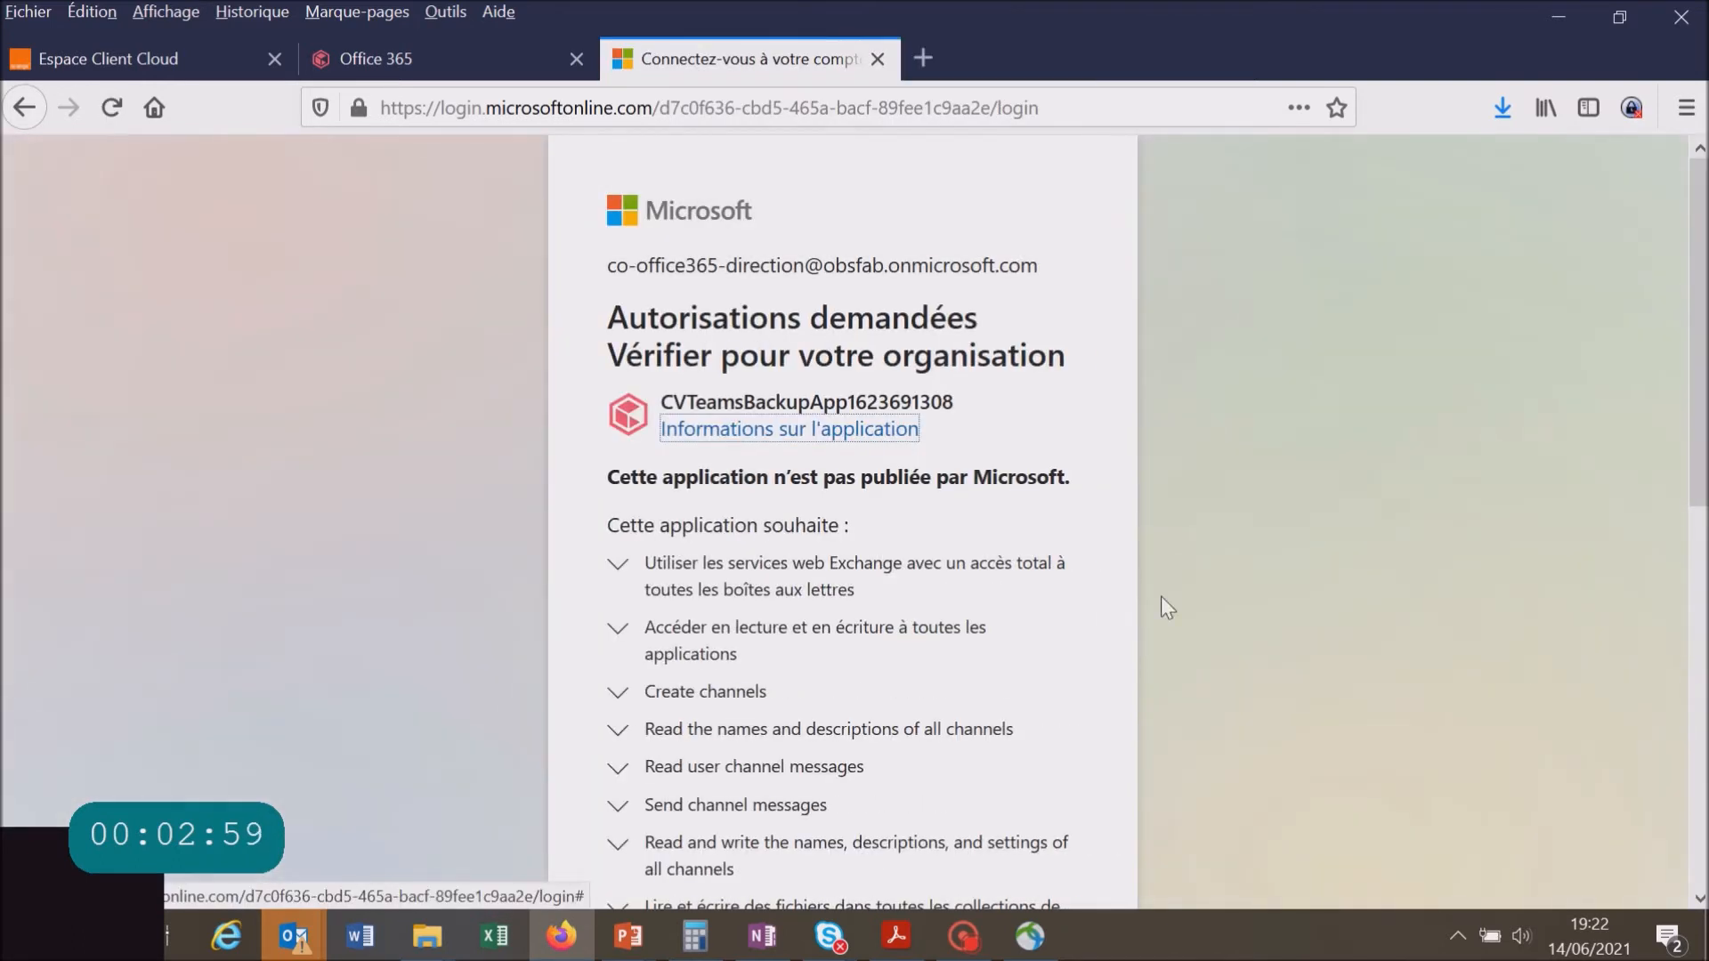
Review the permissions requested by the Teams backup app and accept them for the organisation
{"action": "scroll", "coordinate": [950, 603], "scroll_direction": "down", "scroll_amount": 3}
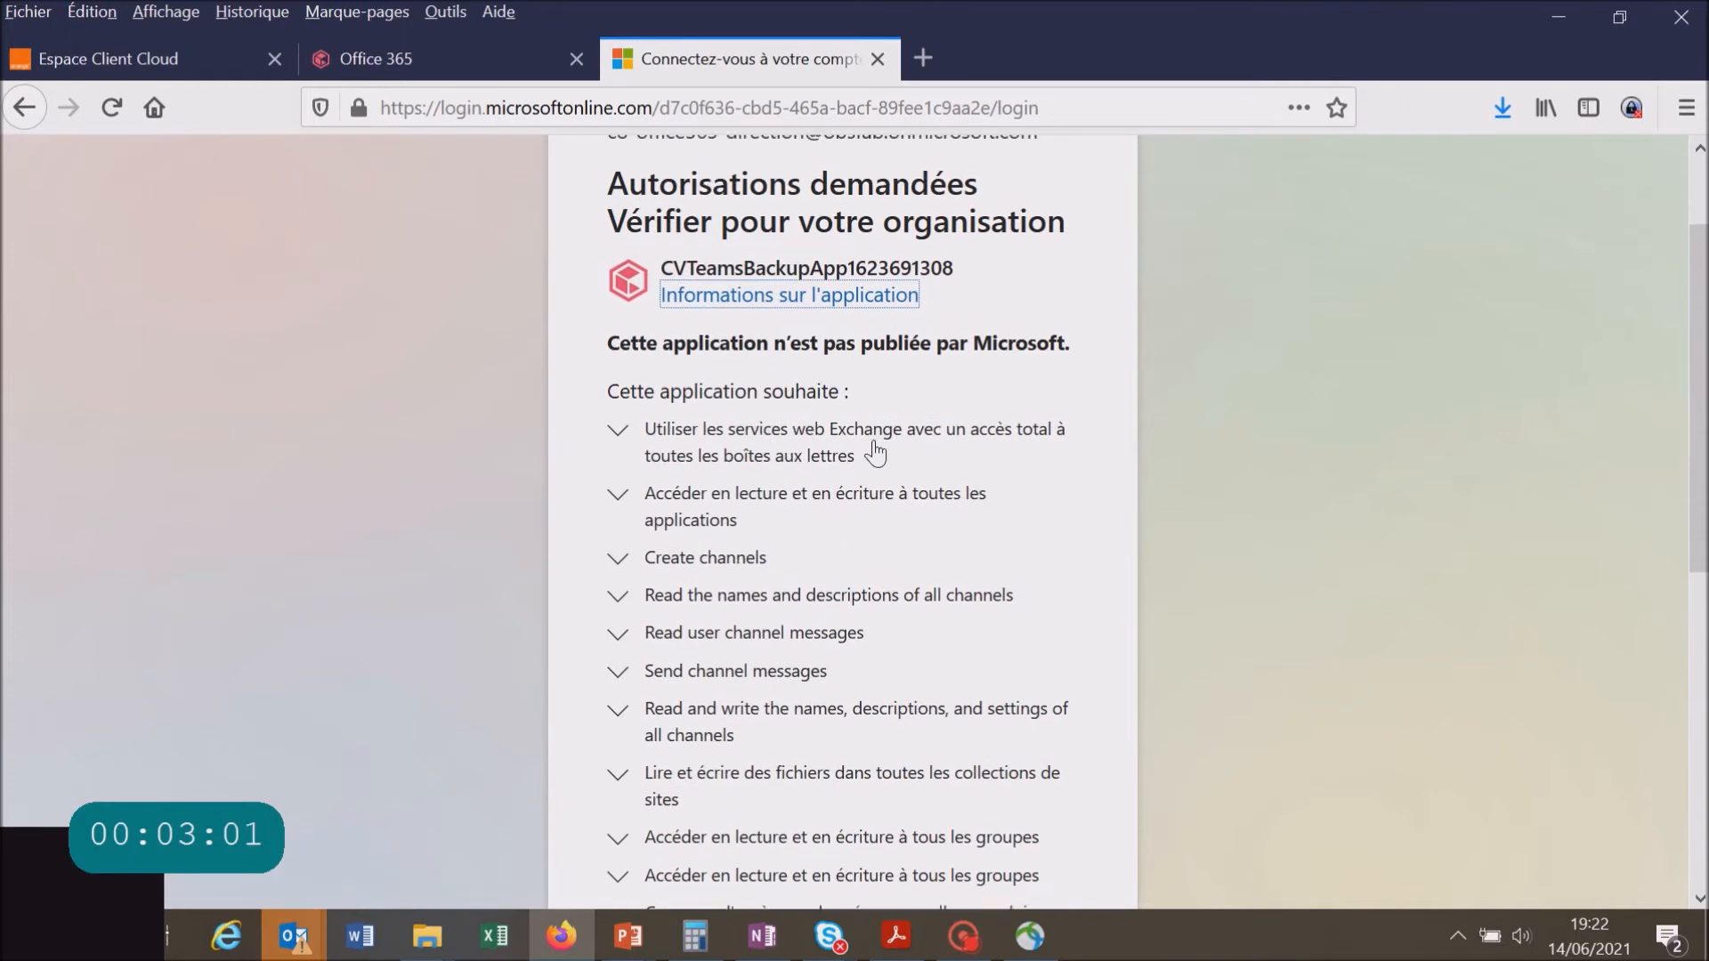
{"action": "scroll", "coordinate": [870, 450], "scroll_direction": "up", "scroll_amount": 3}
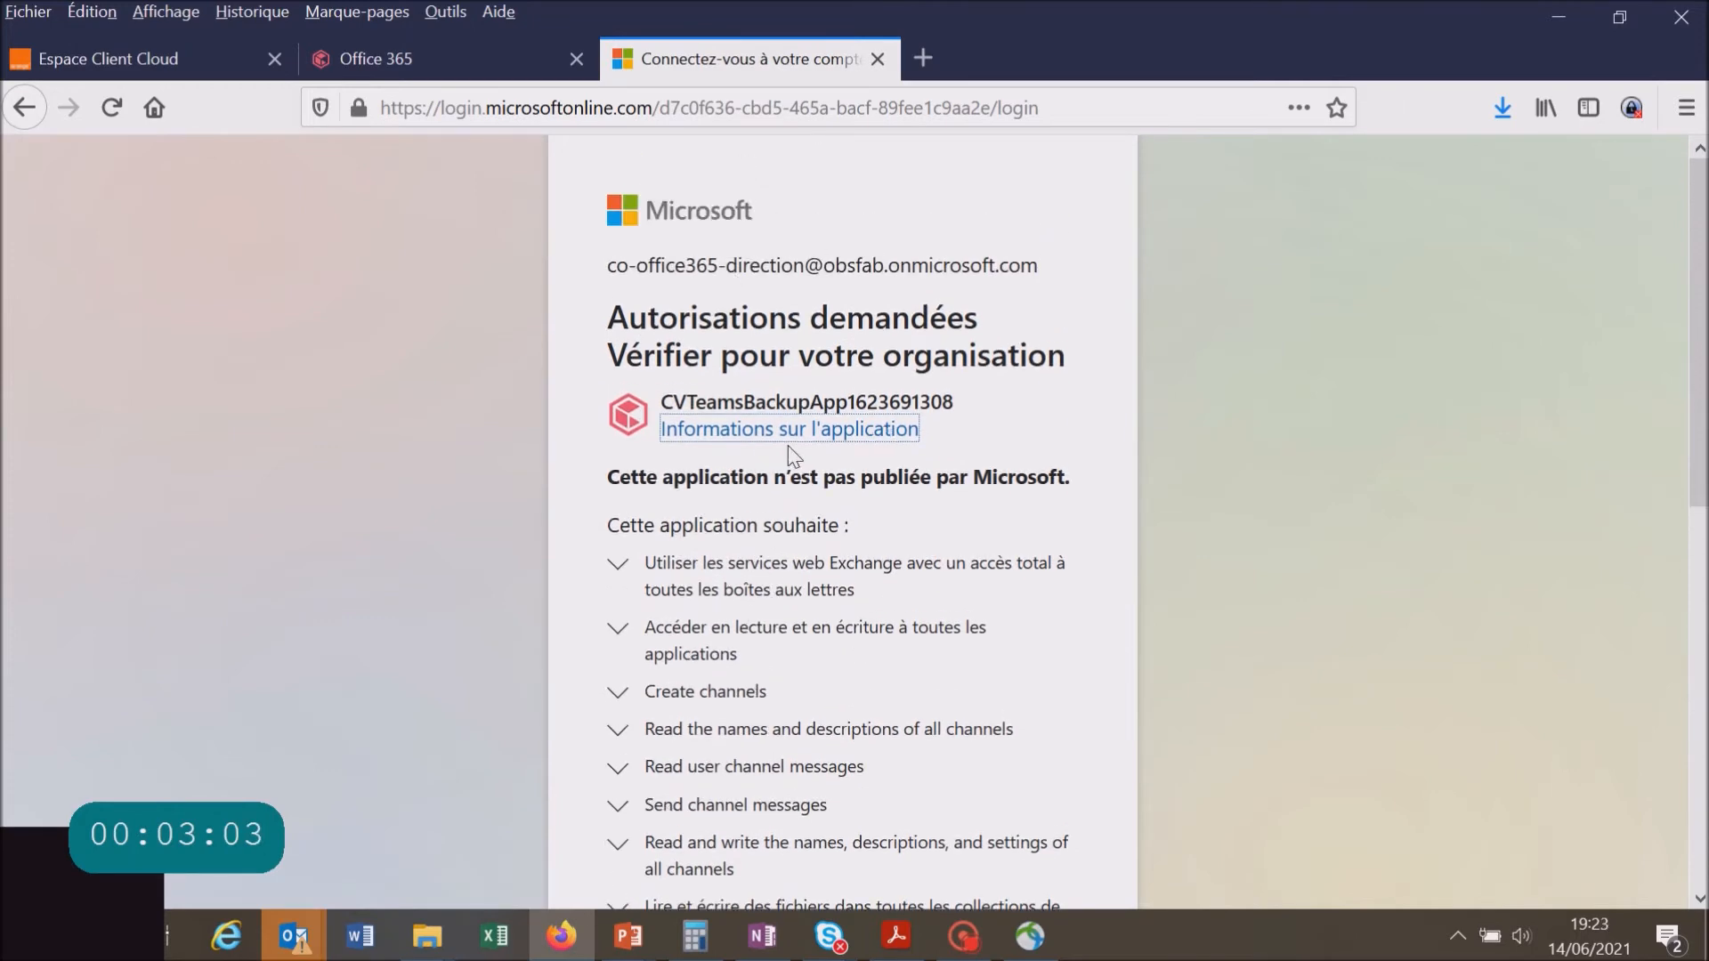
{"action": "scroll", "coordinate": [805, 389], "scroll_direction": "down", "scroll_amount": 3}
{"action": "scroll", "coordinate": [803, 389], "scroll_direction": "up", "scroll_amount": 3}
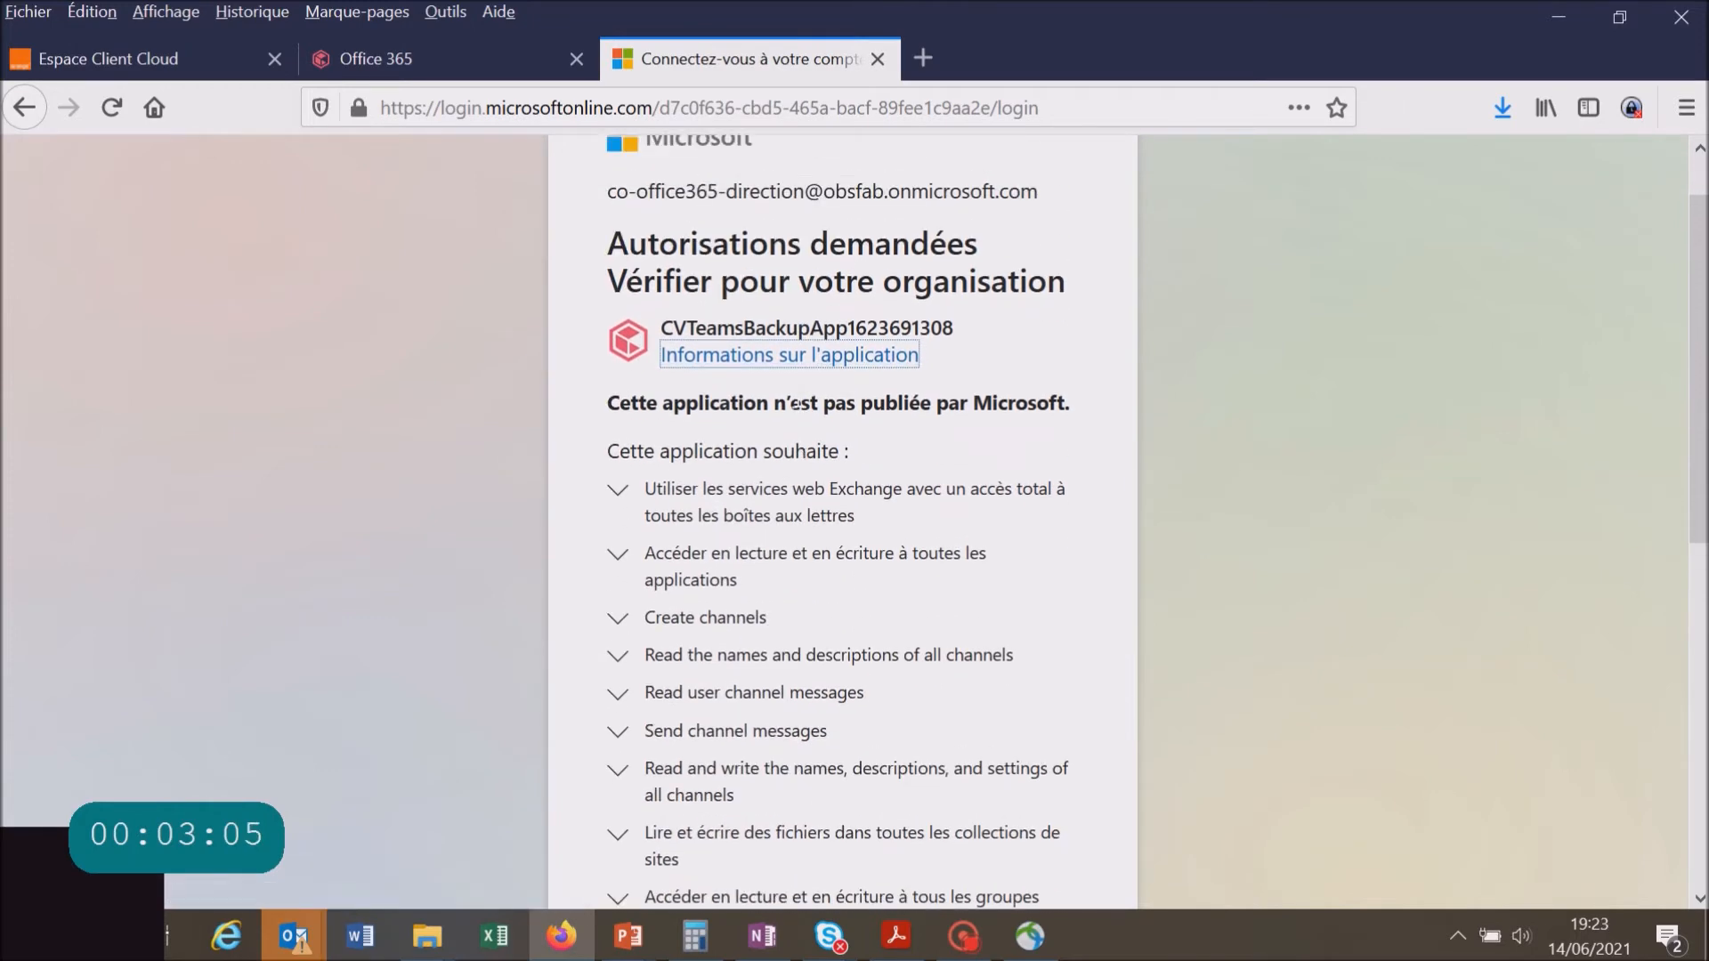
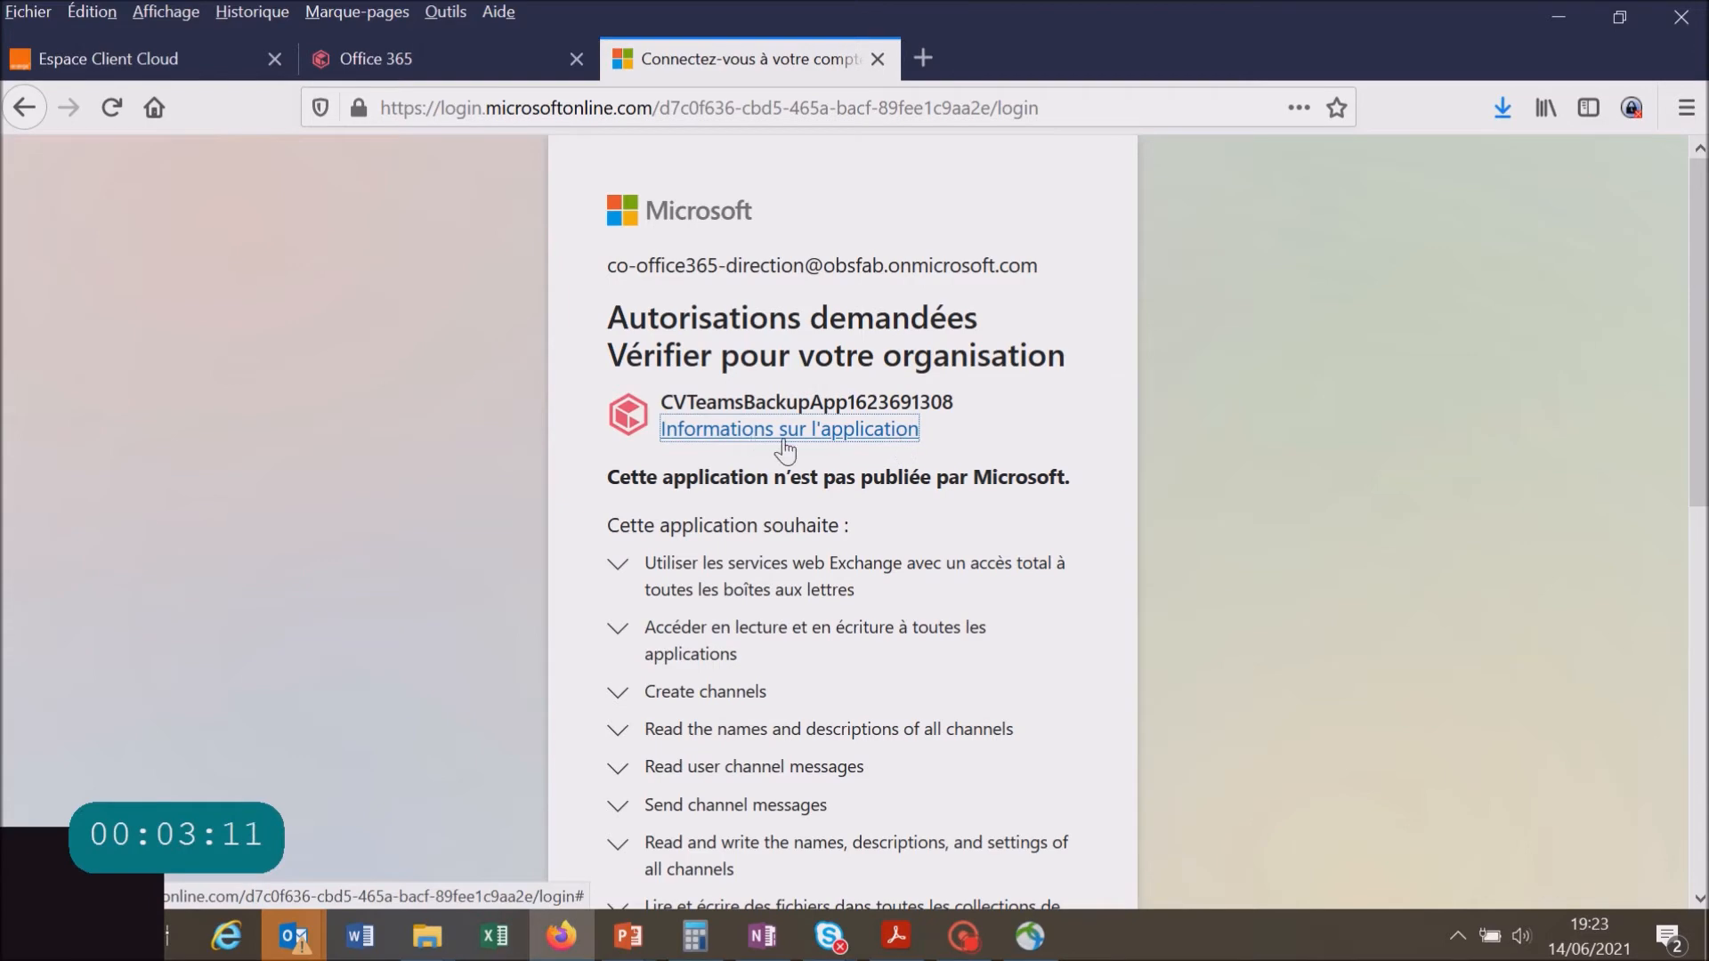
{"action": "scroll", "coordinate": [912, 597], "scroll_direction": "down", "scroll_amount": 3}
{"action": "scroll", "coordinate": [913, 596], "scroll_direction": "down", "scroll_amount": 12}
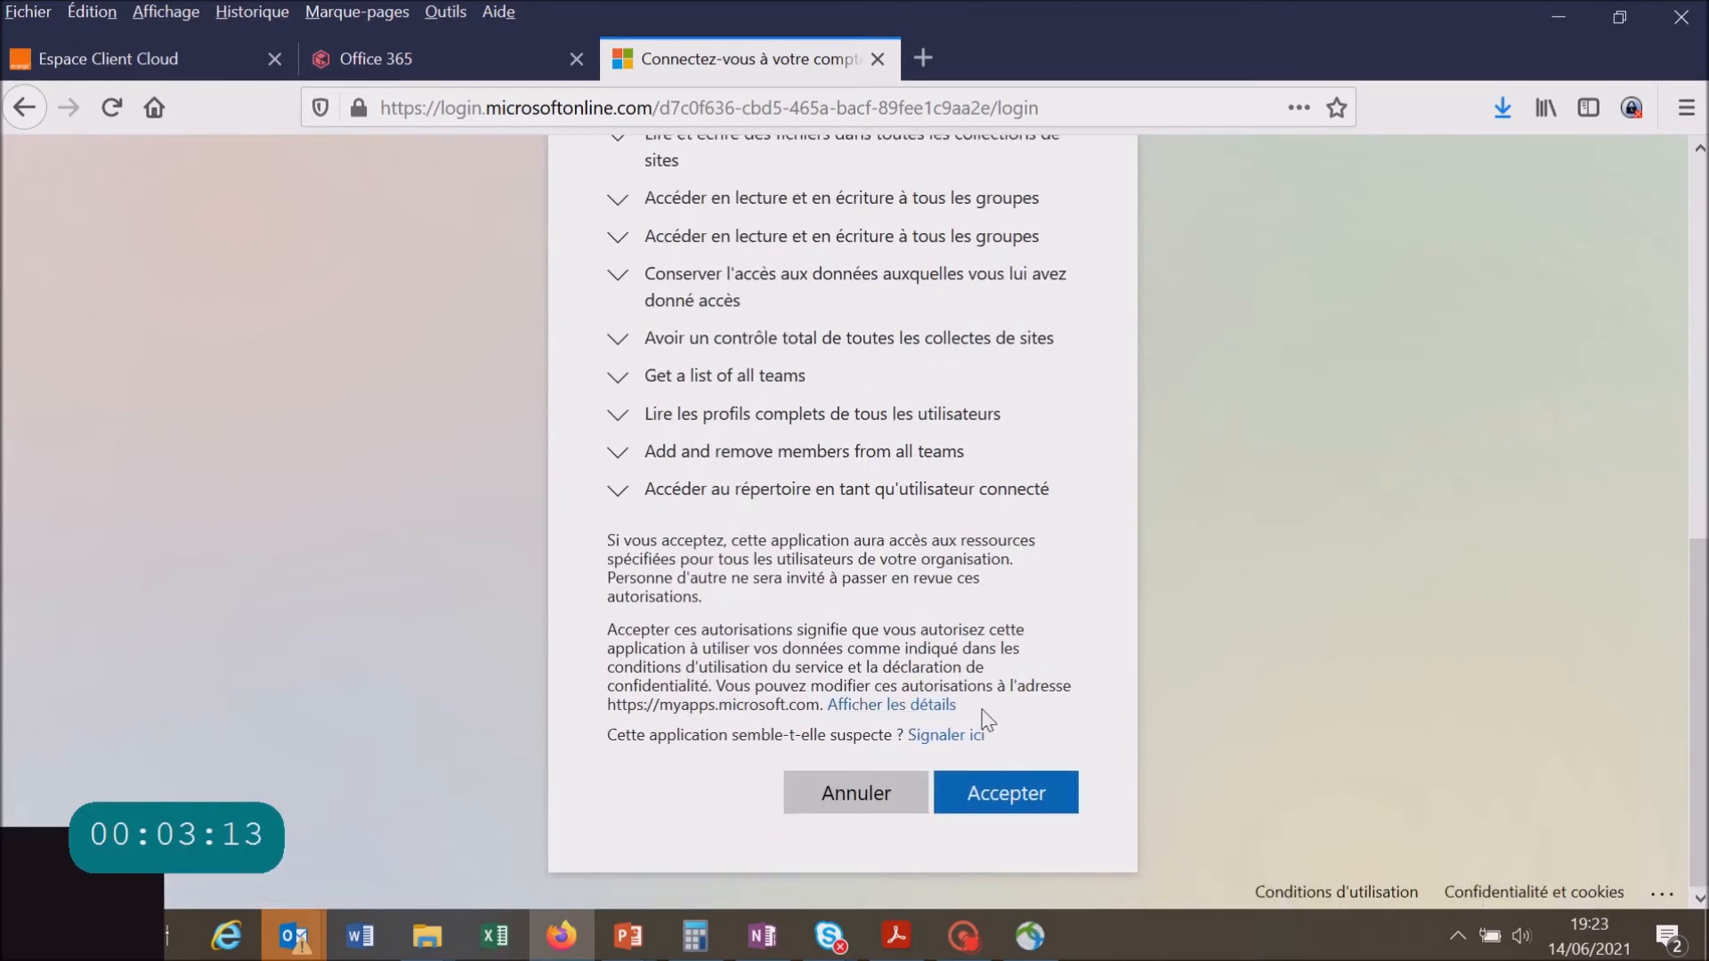
{"action": "left_click", "coordinate": [1012, 806]}
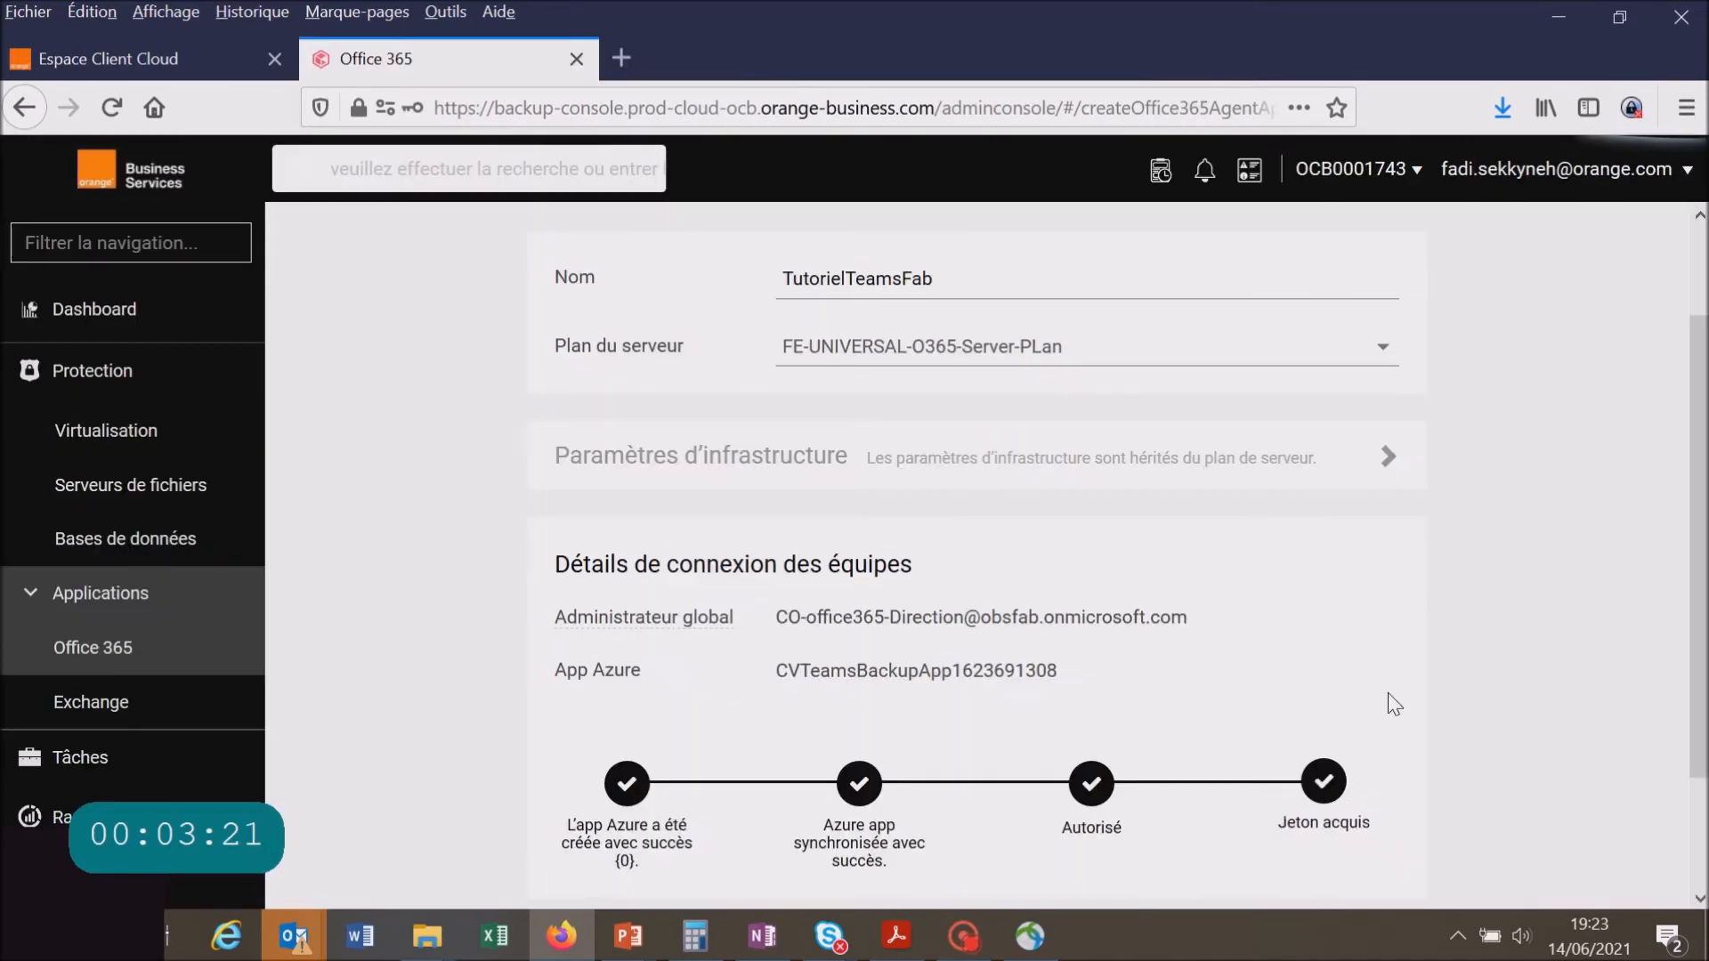
Create the TutorielTeamsFab app with the authorised Azure connection
{"action": "scroll", "coordinate": [748, 732], "scroll_direction": "down", "scroll_amount": 2}
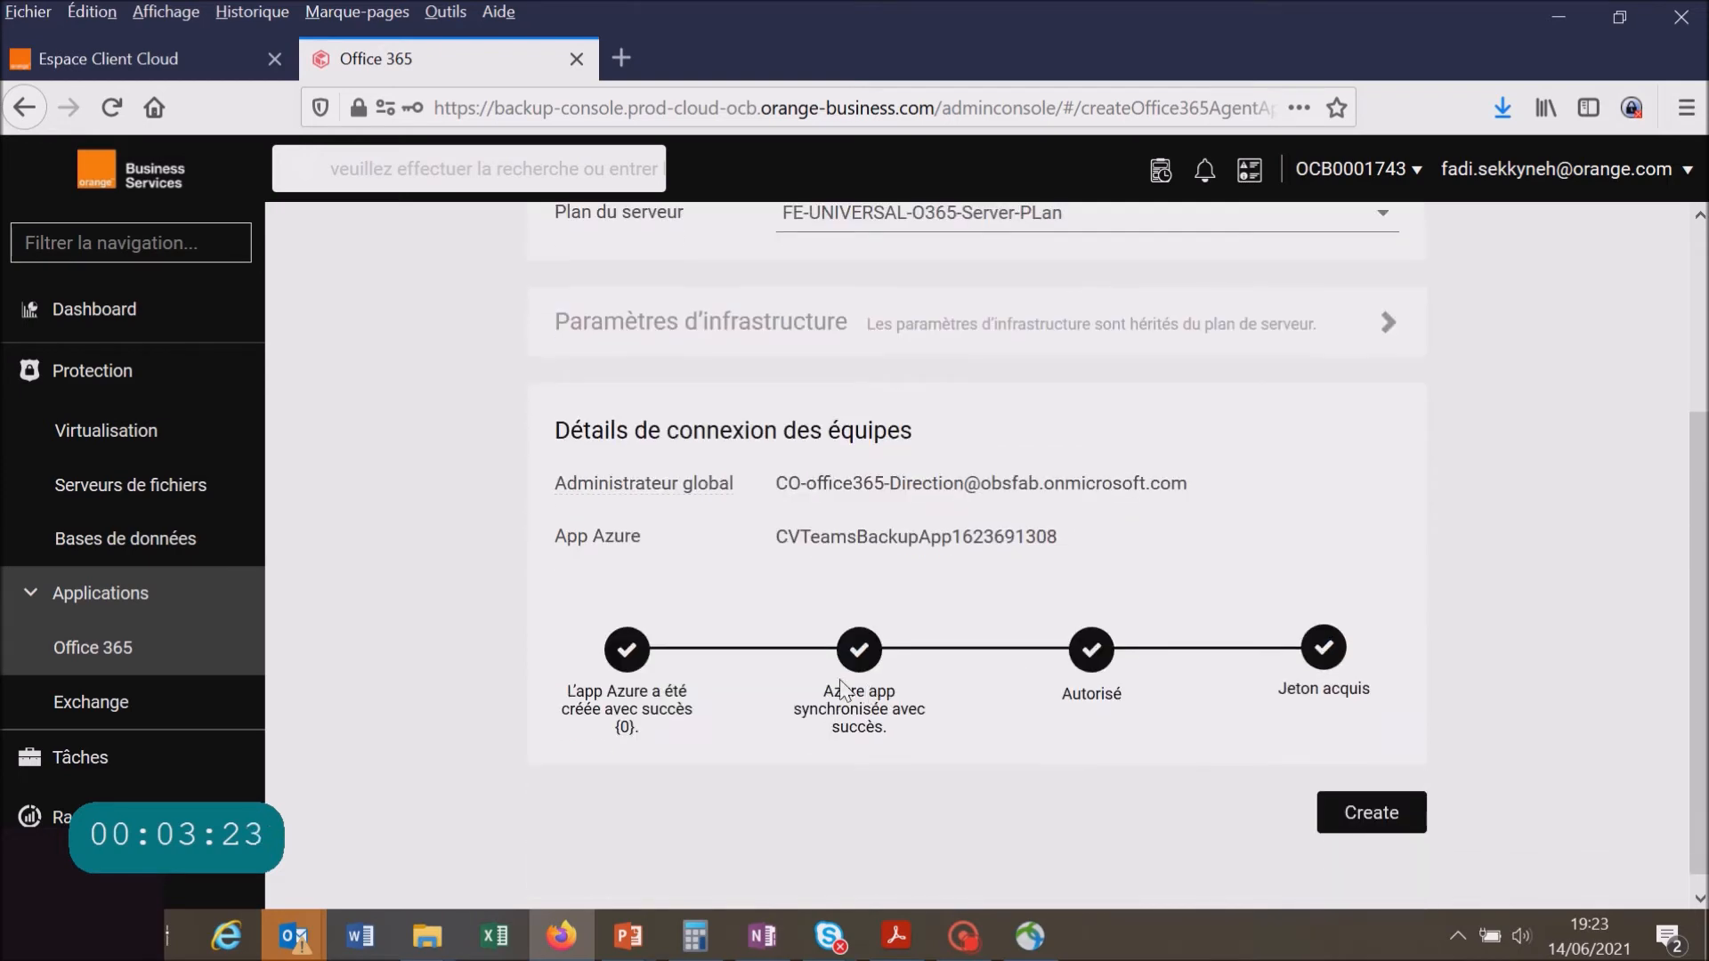
{"action": "left_click", "coordinate": [1392, 819]}
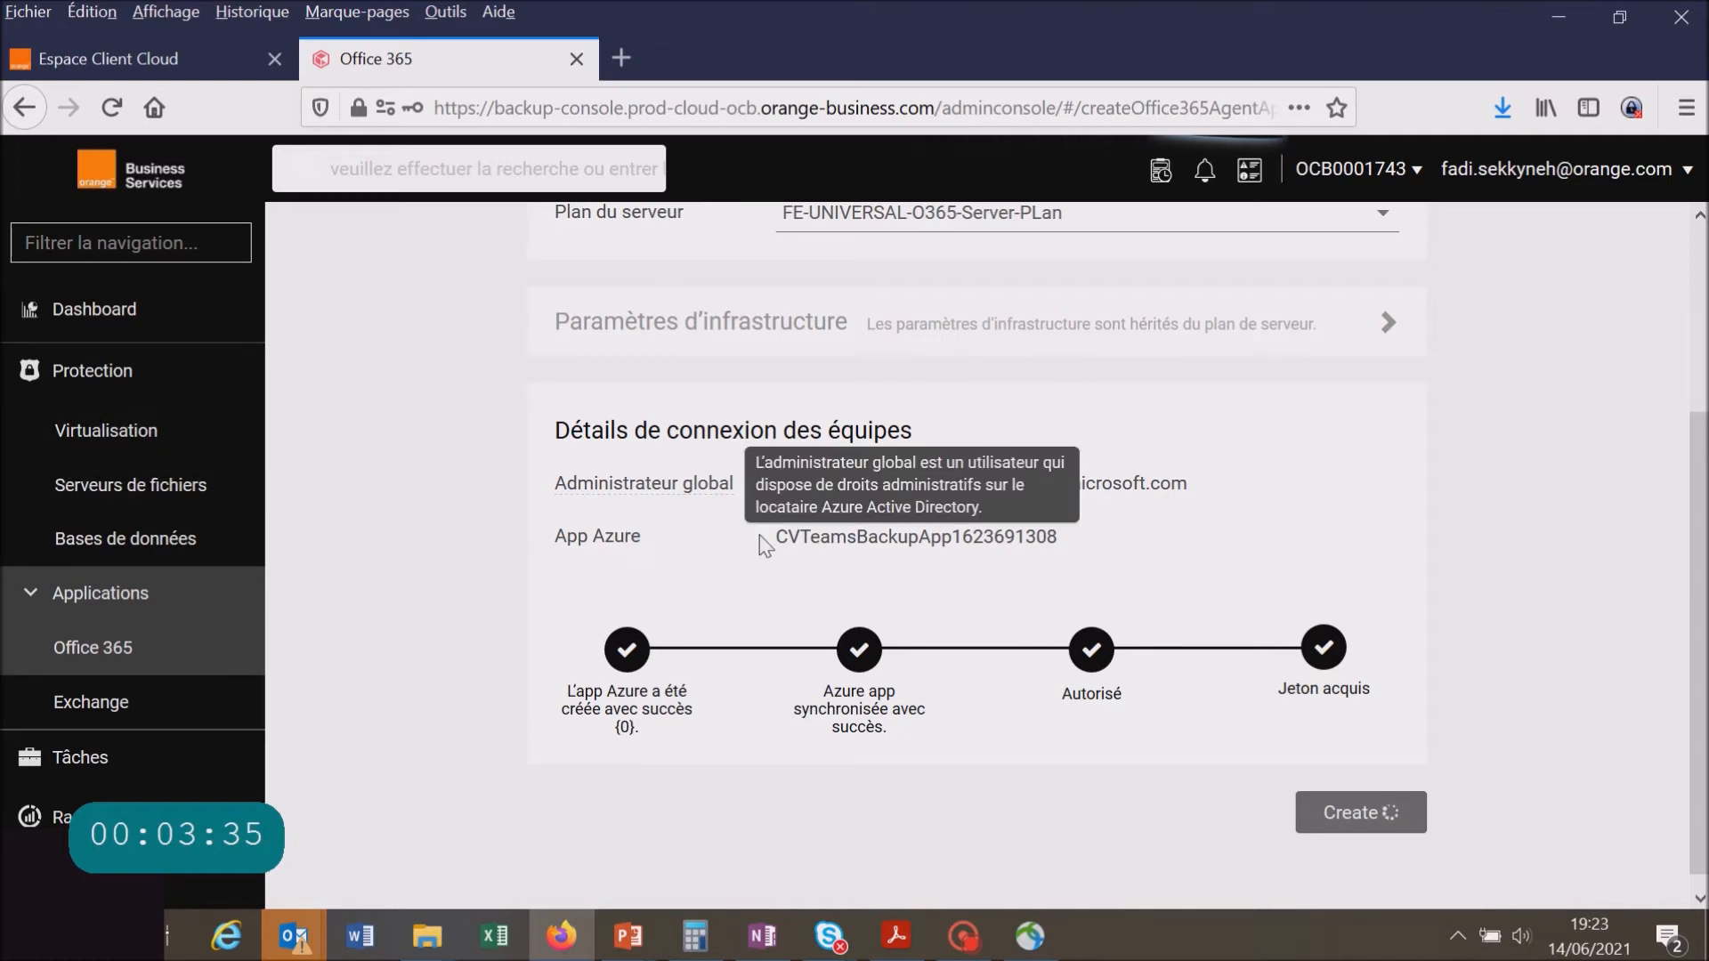
{"action": "scroll", "coordinate": [706, 526], "scroll_direction": "down", "scroll_amount": 1}
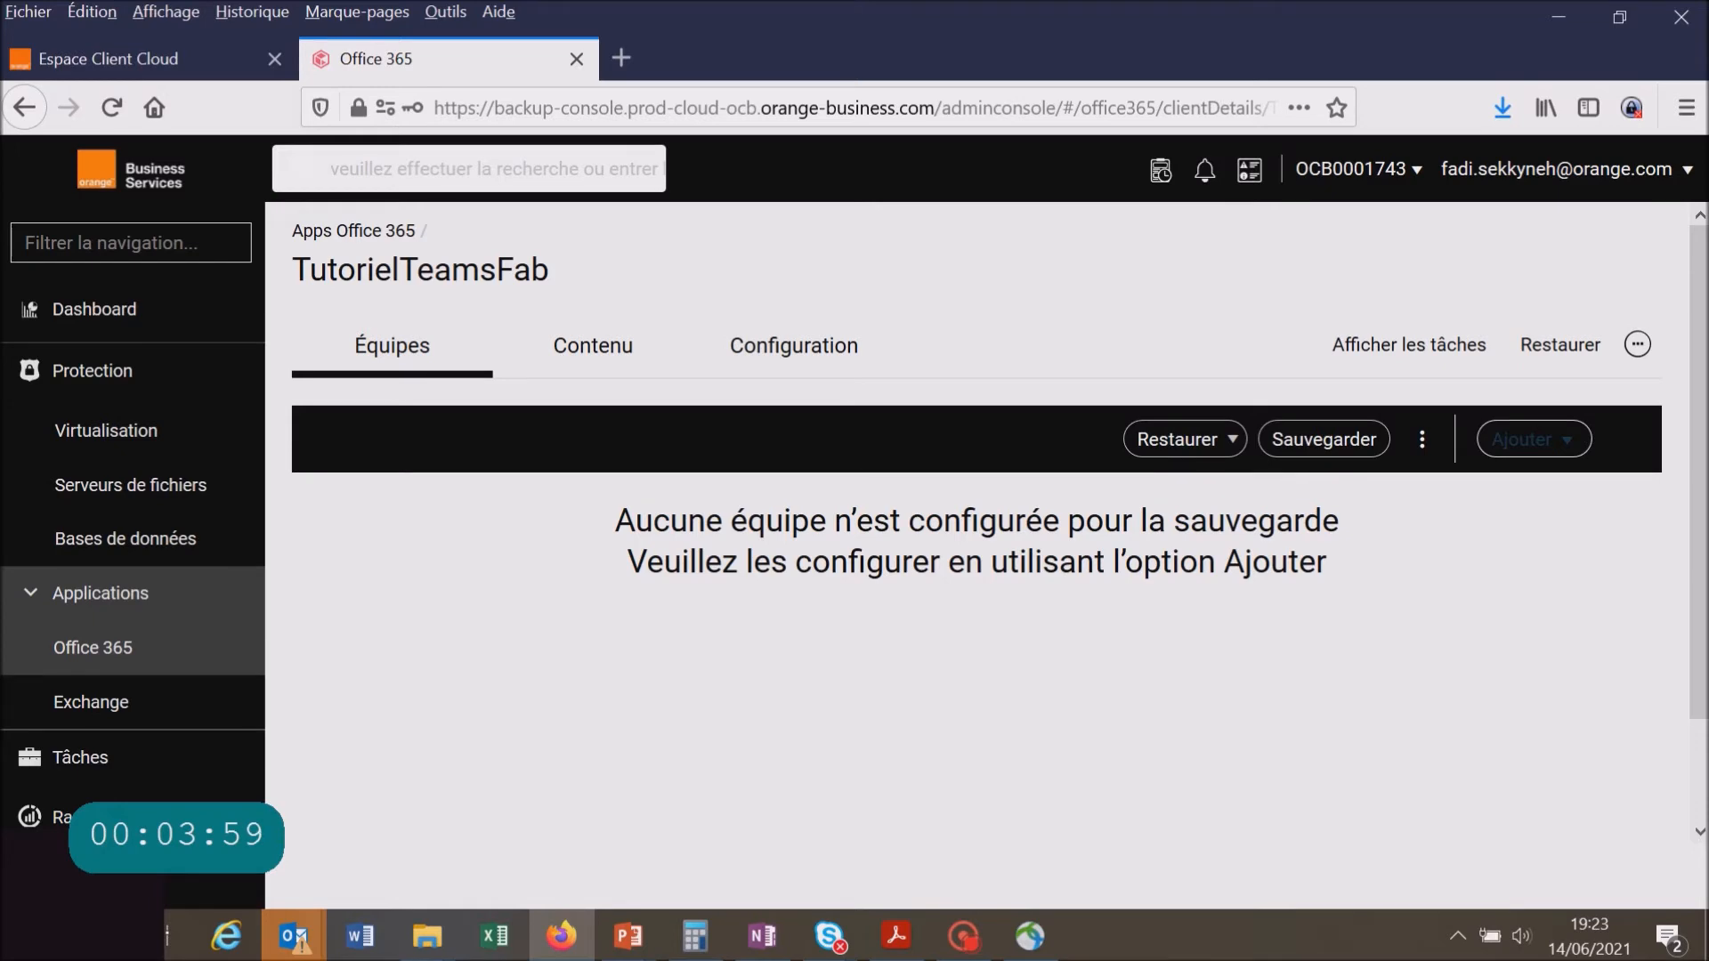
Add the TEST FAB team to the backup with the Office 365 plan FE-UNIVERSAL-O365-90days-PARIS
{"action": "left_click", "coordinate": [1555, 433]}
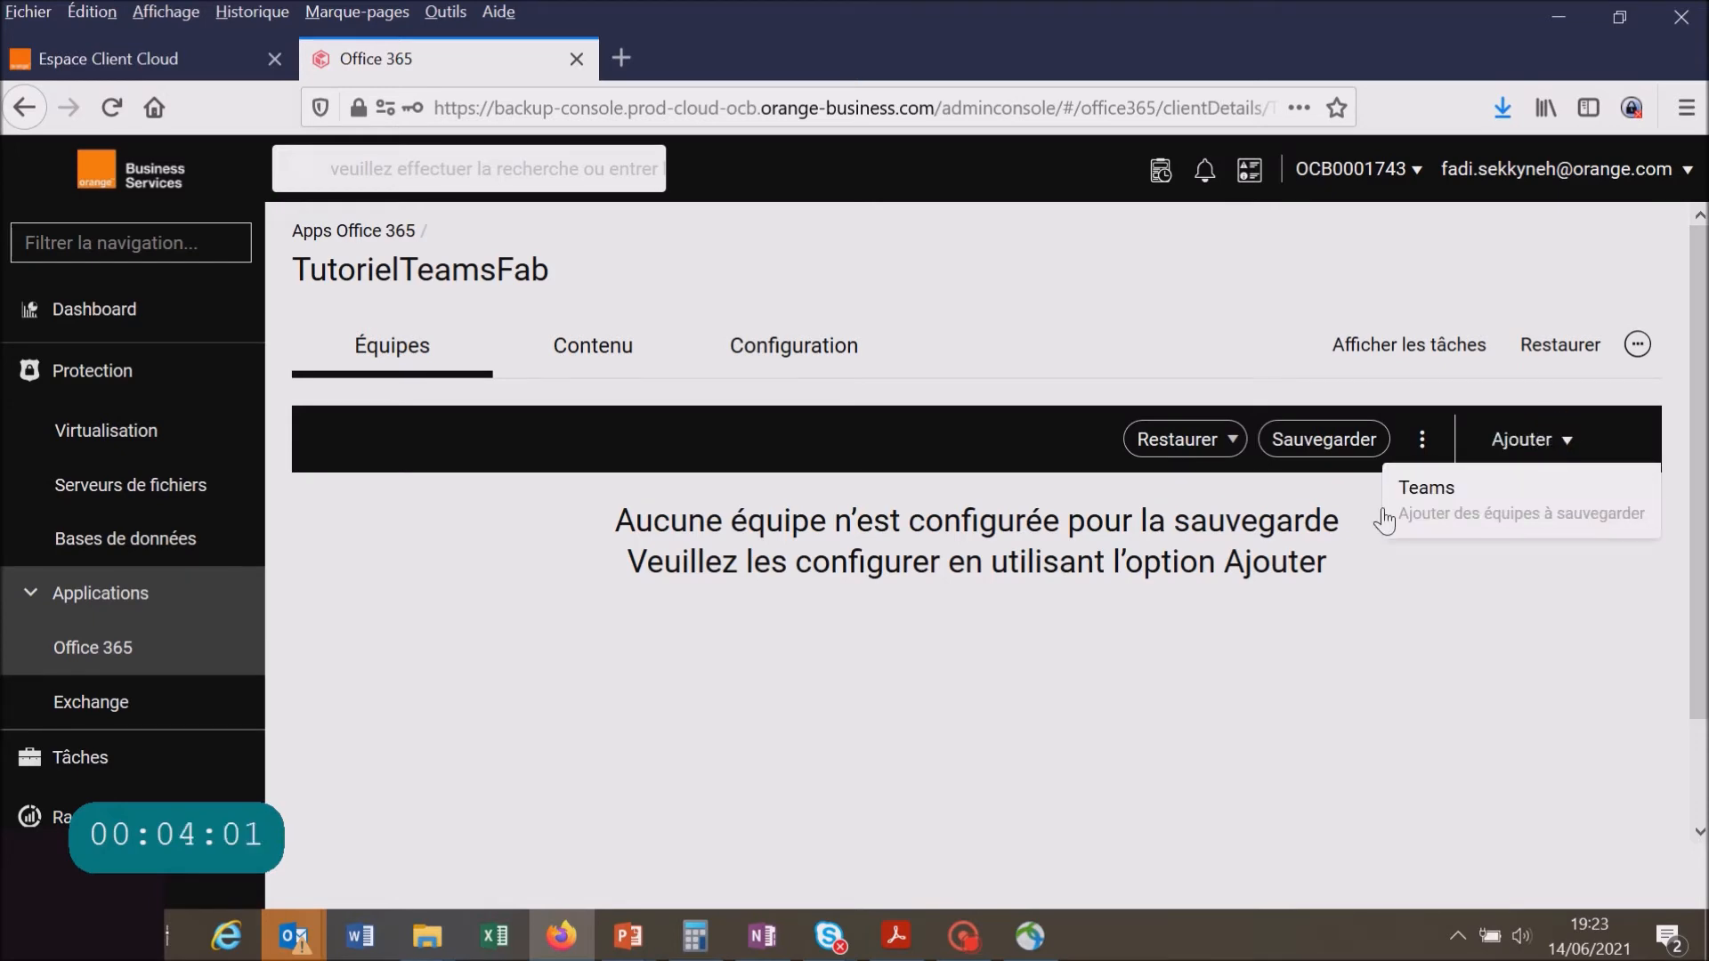
{"action": "left_click", "coordinate": [1407, 489]}
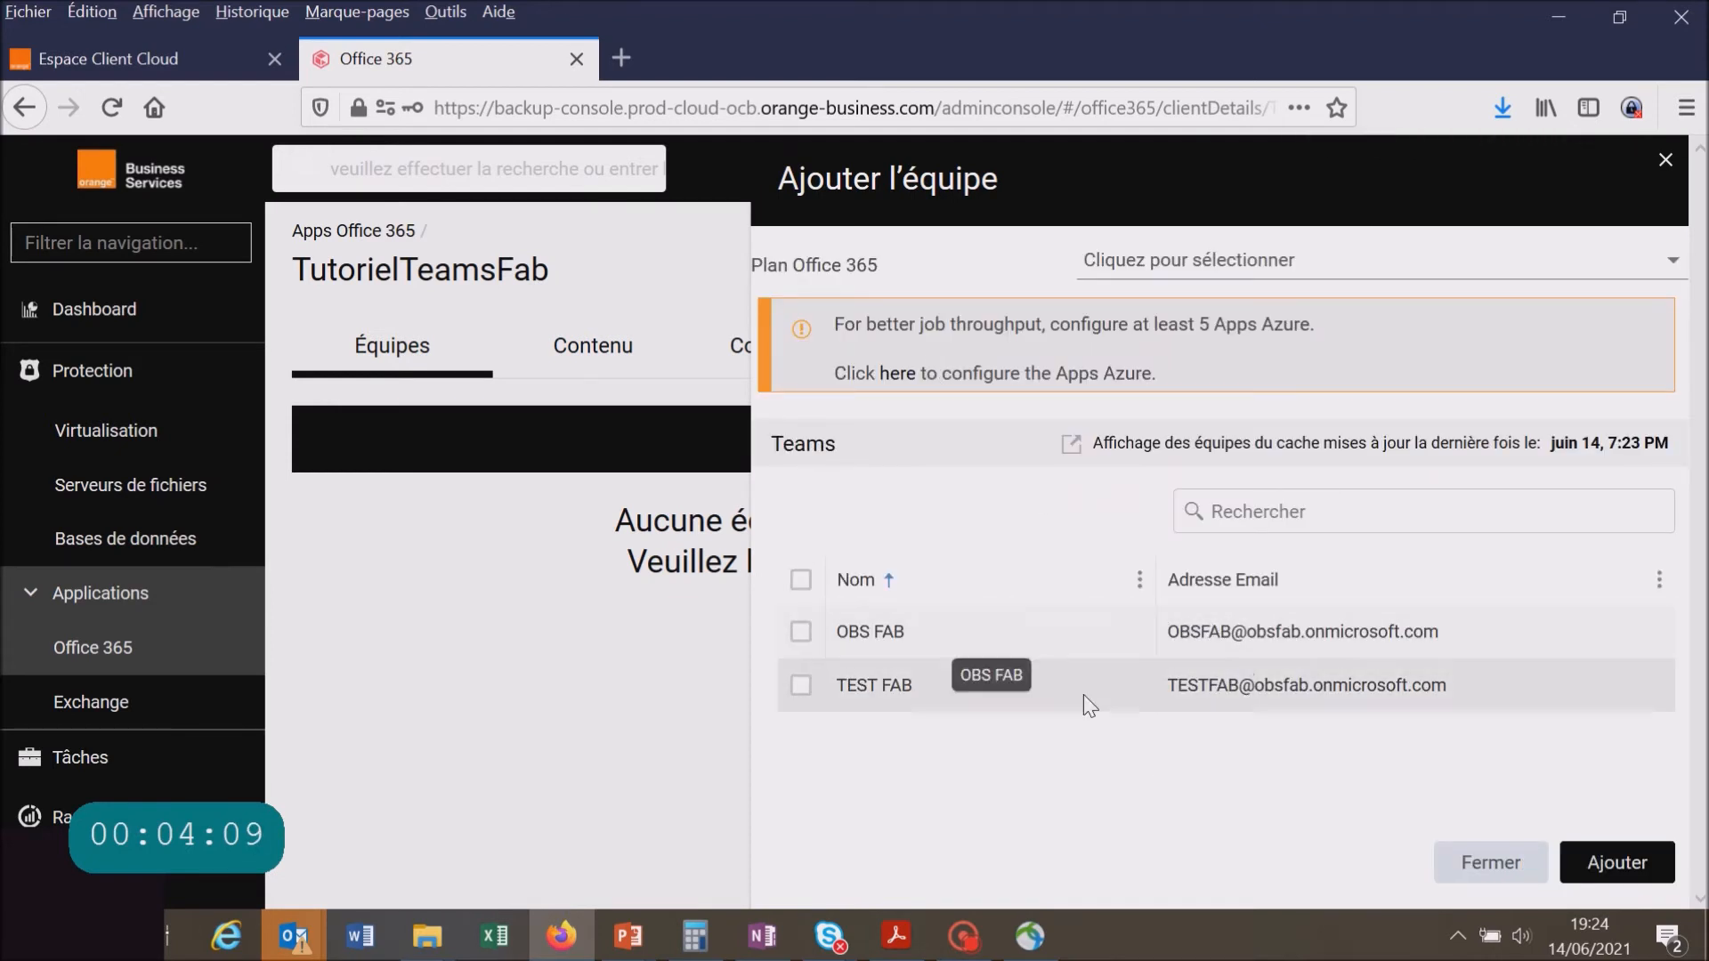
{"action": "left_click", "coordinate": [801, 685]}
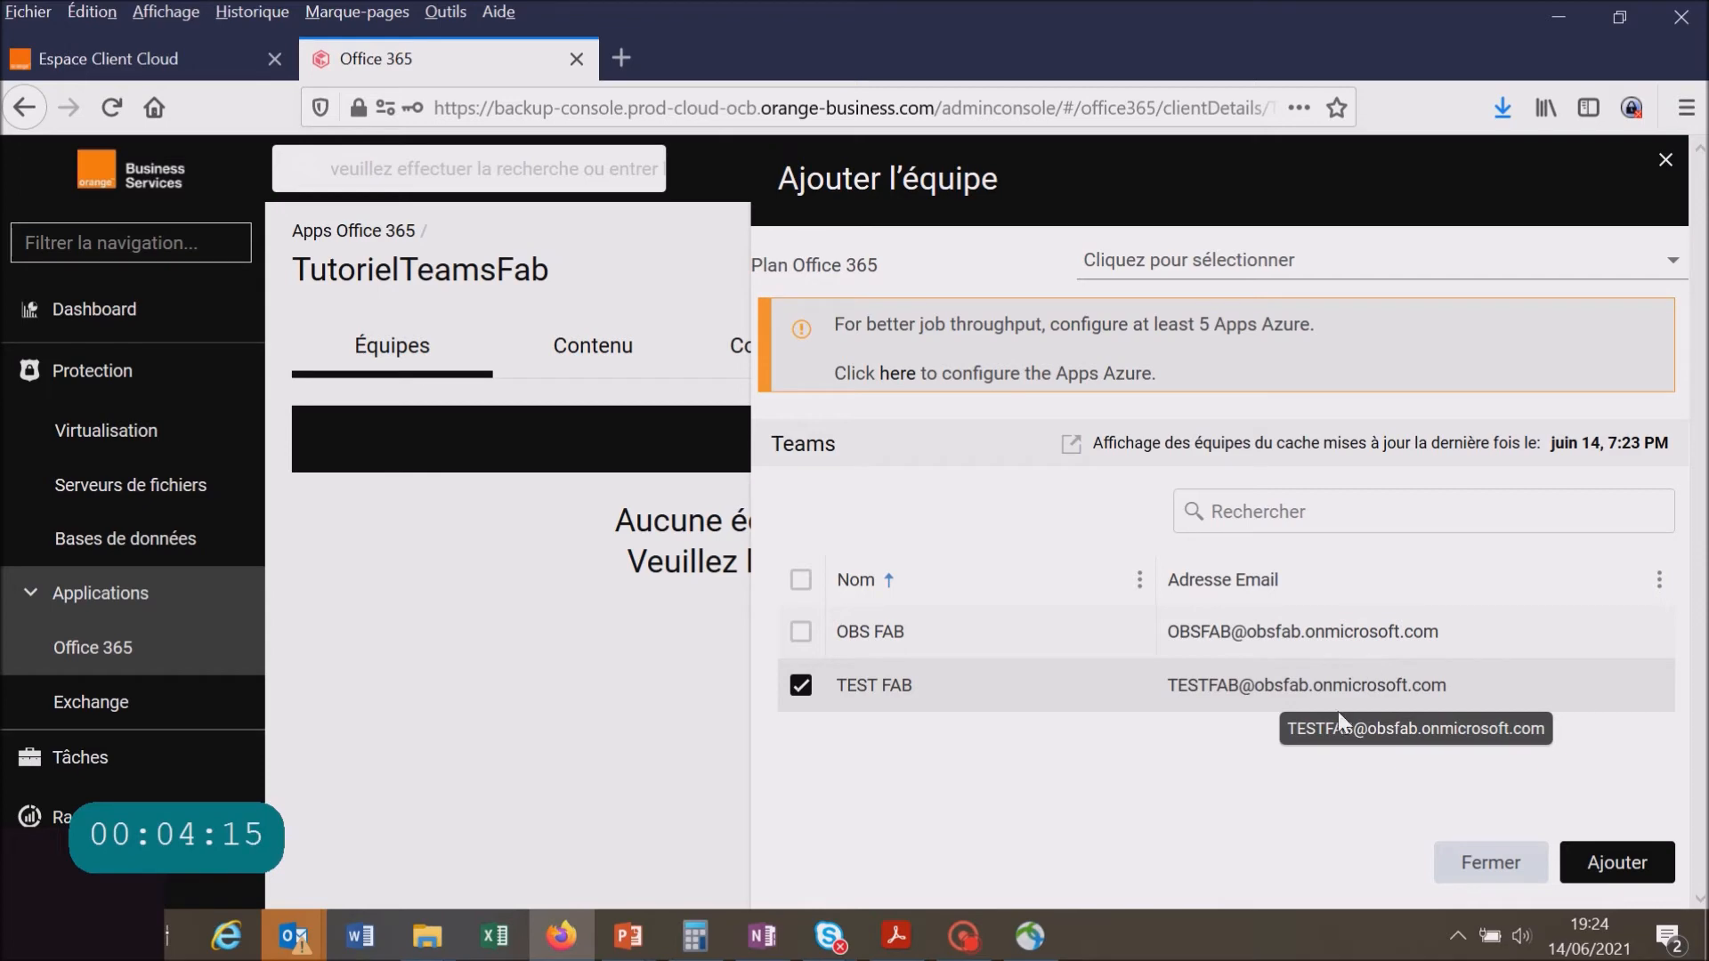
{"action": "left_click", "coordinate": [1675, 267]}
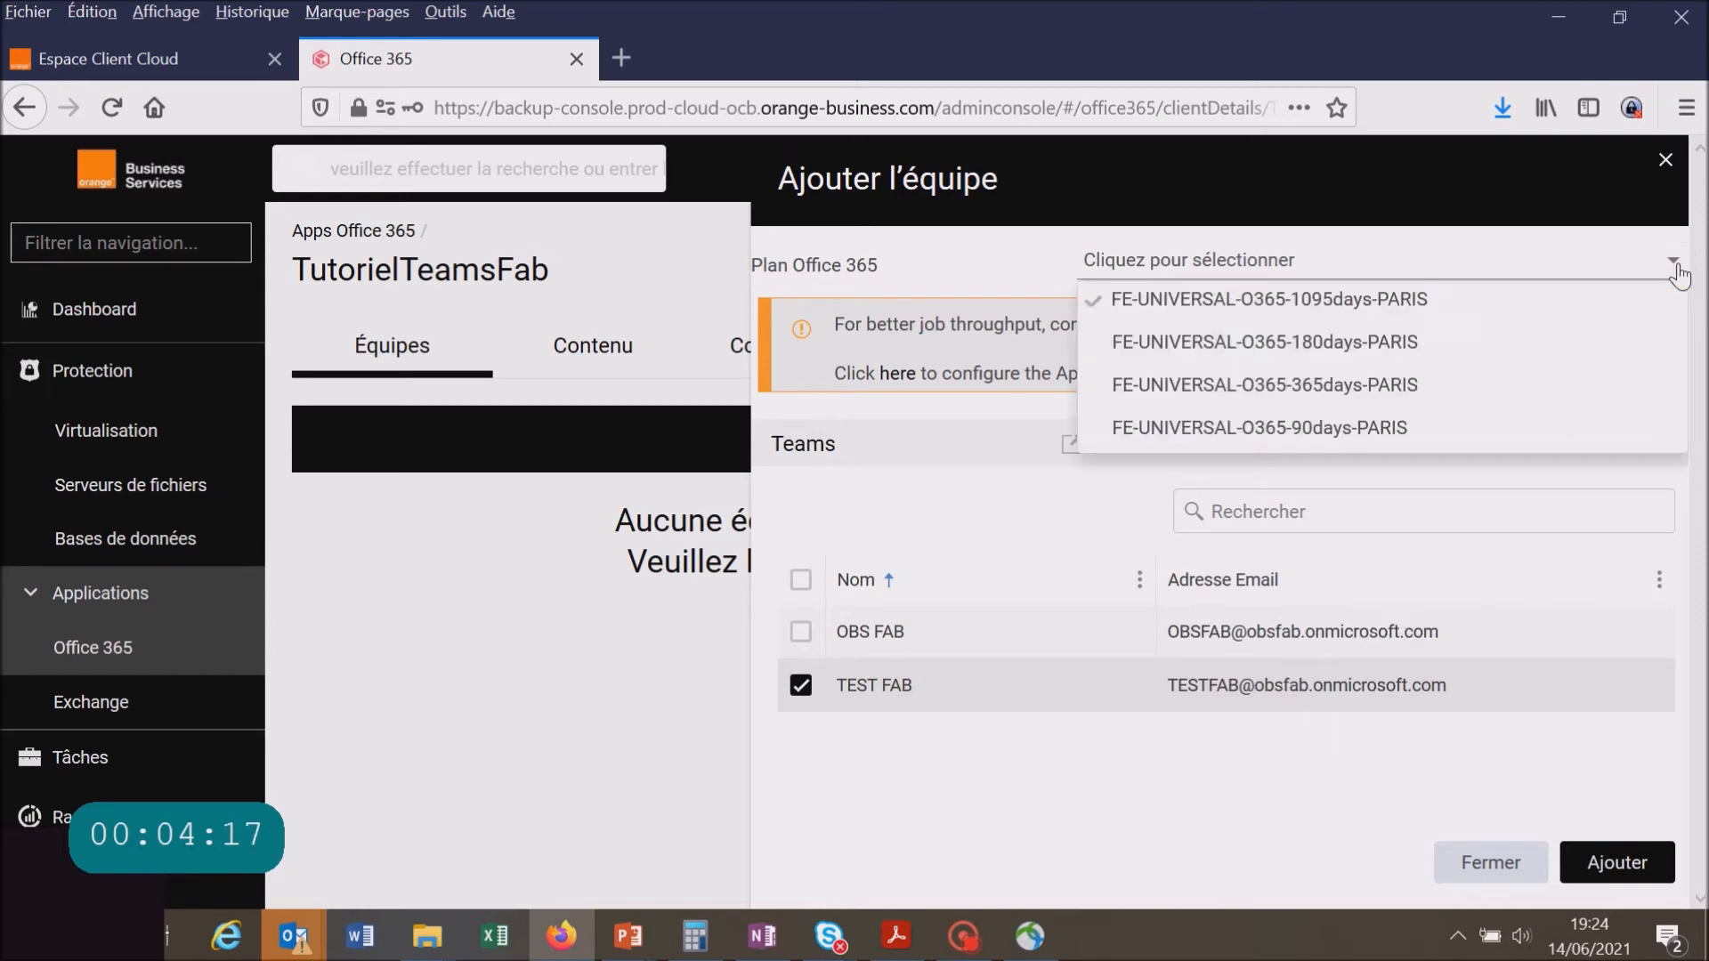
{"action": "left_click", "coordinate": [1311, 431]}
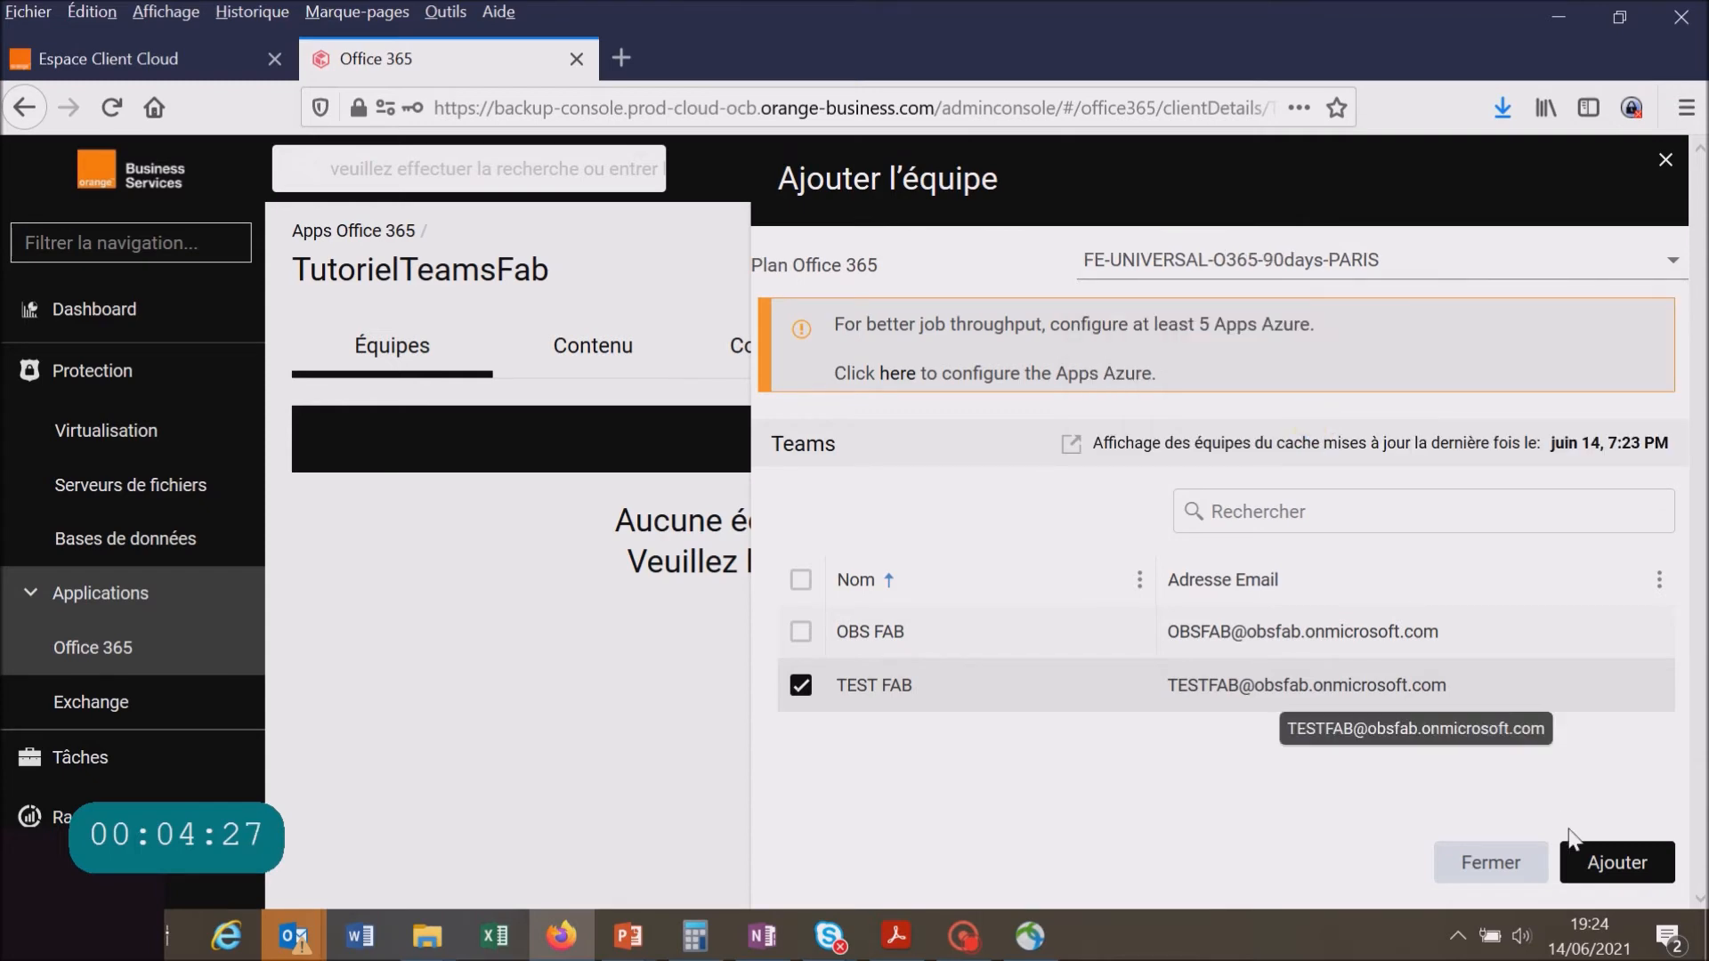
{"action": "left_click", "coordinate": [1616, 860]}
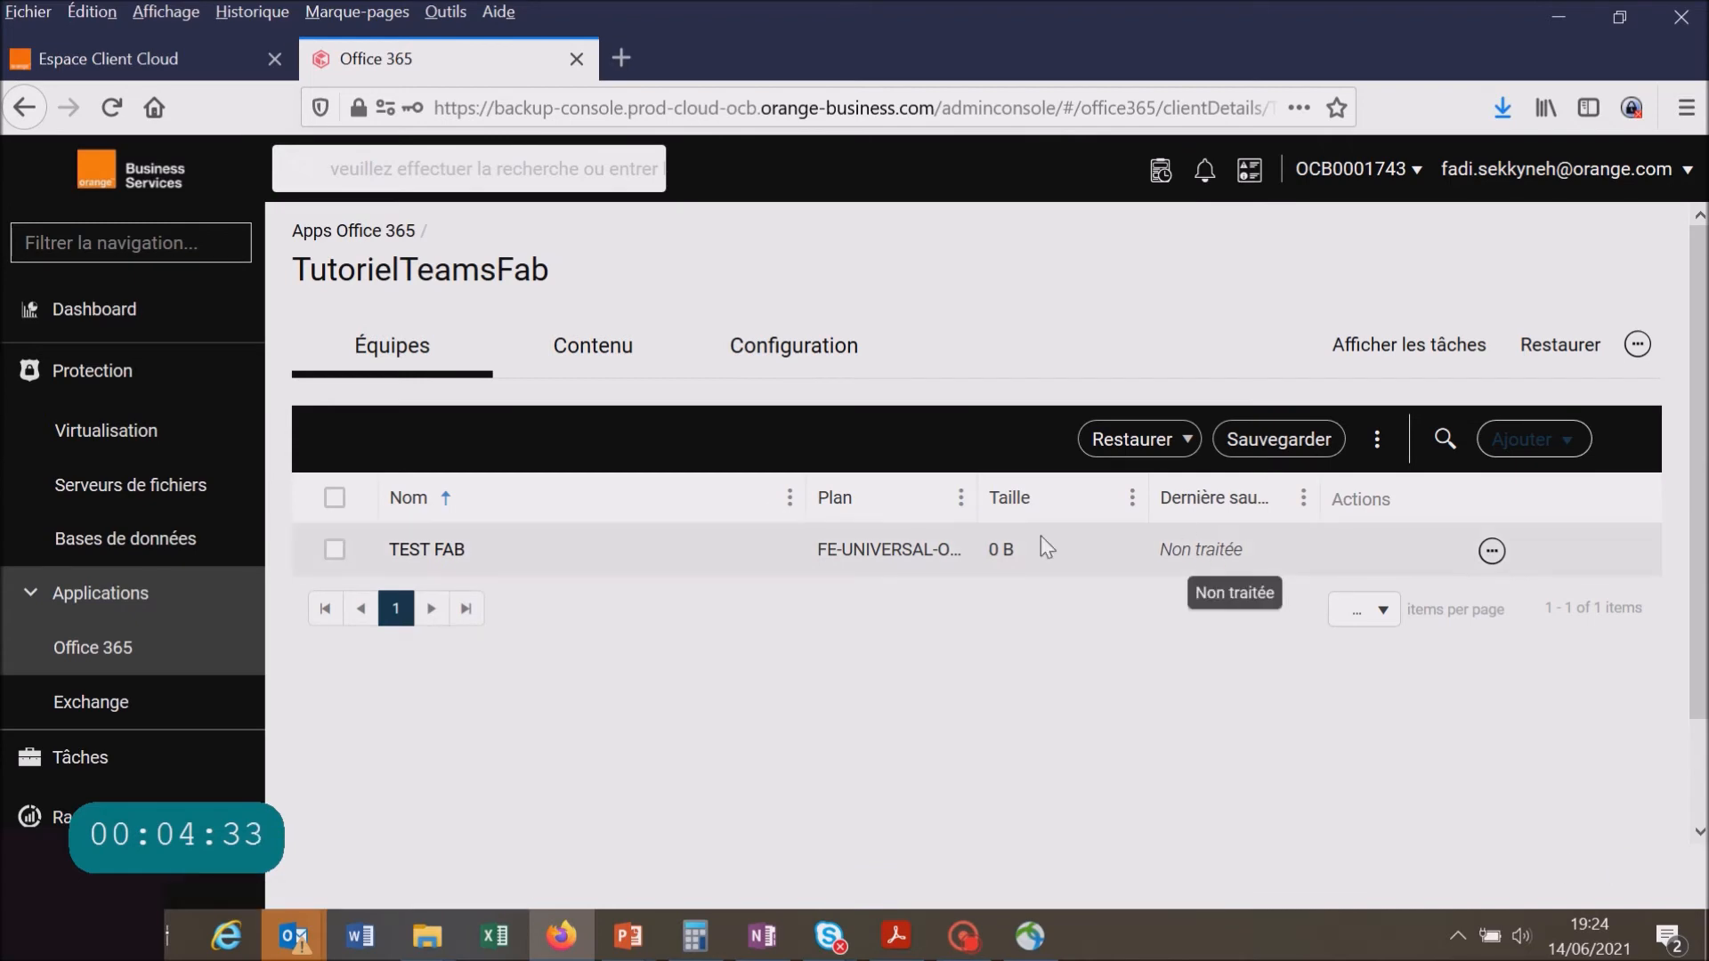
Add the OBS FAB team to the backup with the Office 365 plan FE-UNIVERSAL-O365-180days-PARIS
{"action": "left_click", "coordinate": [1531, 449]}
{"action": "left_click", "coordinate": [1423, 498]}
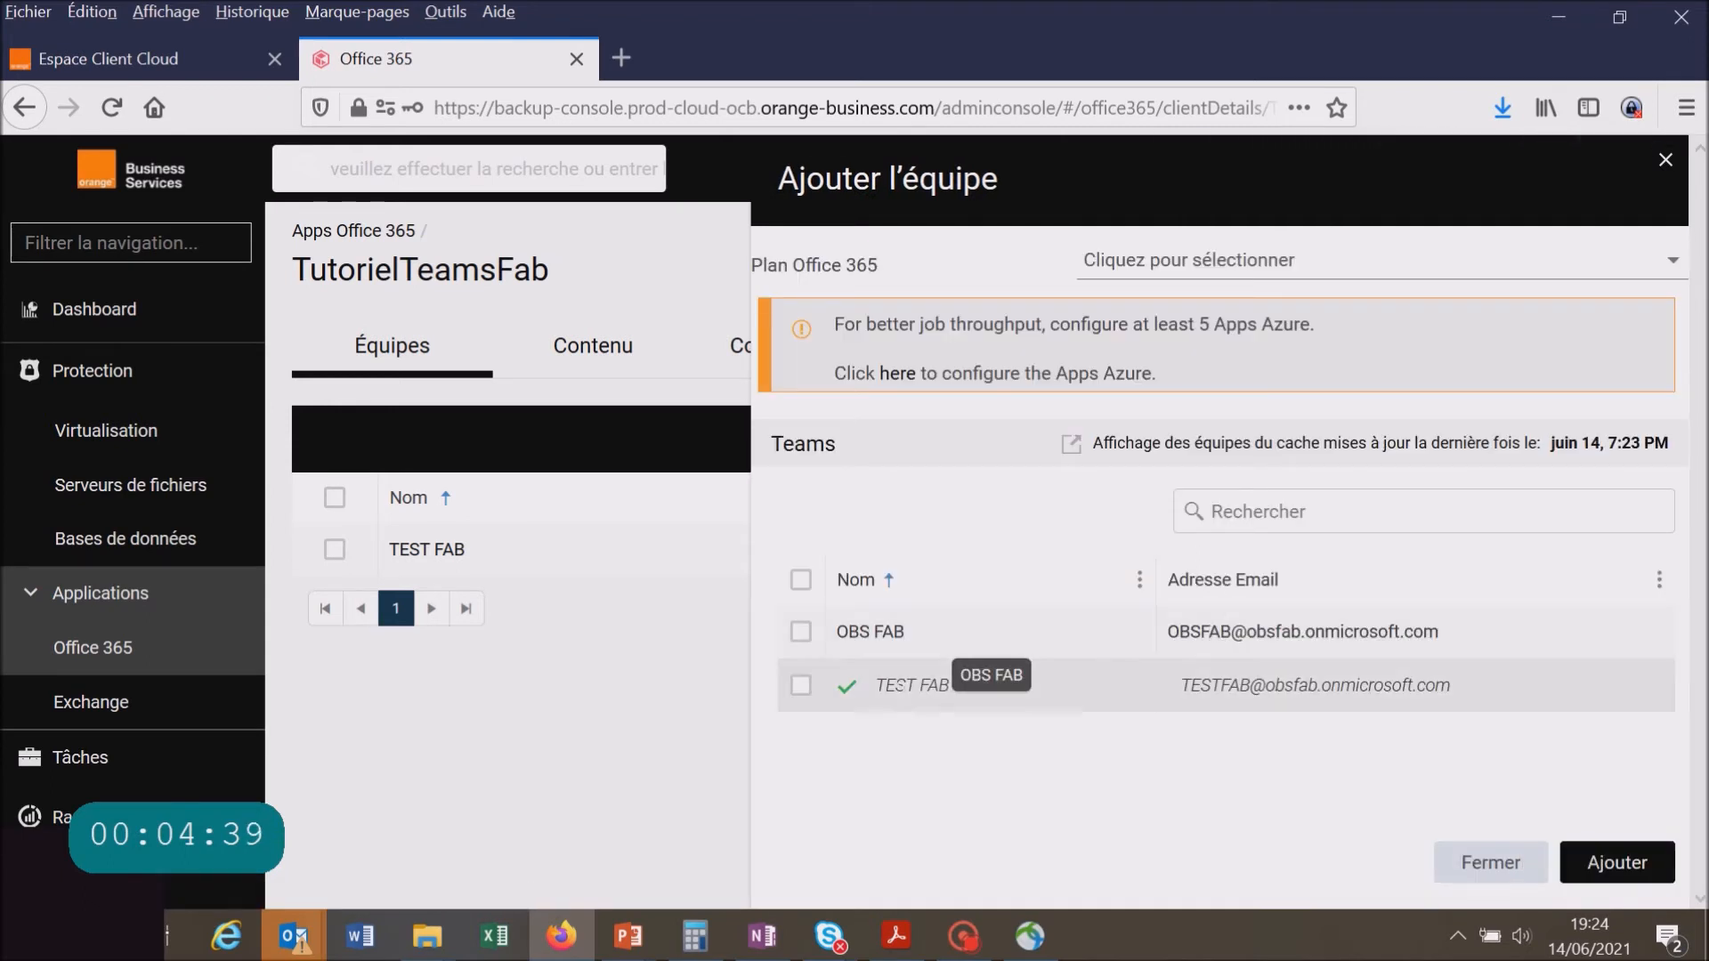
{"action": "left_click", "coordinate": [801, 632]}
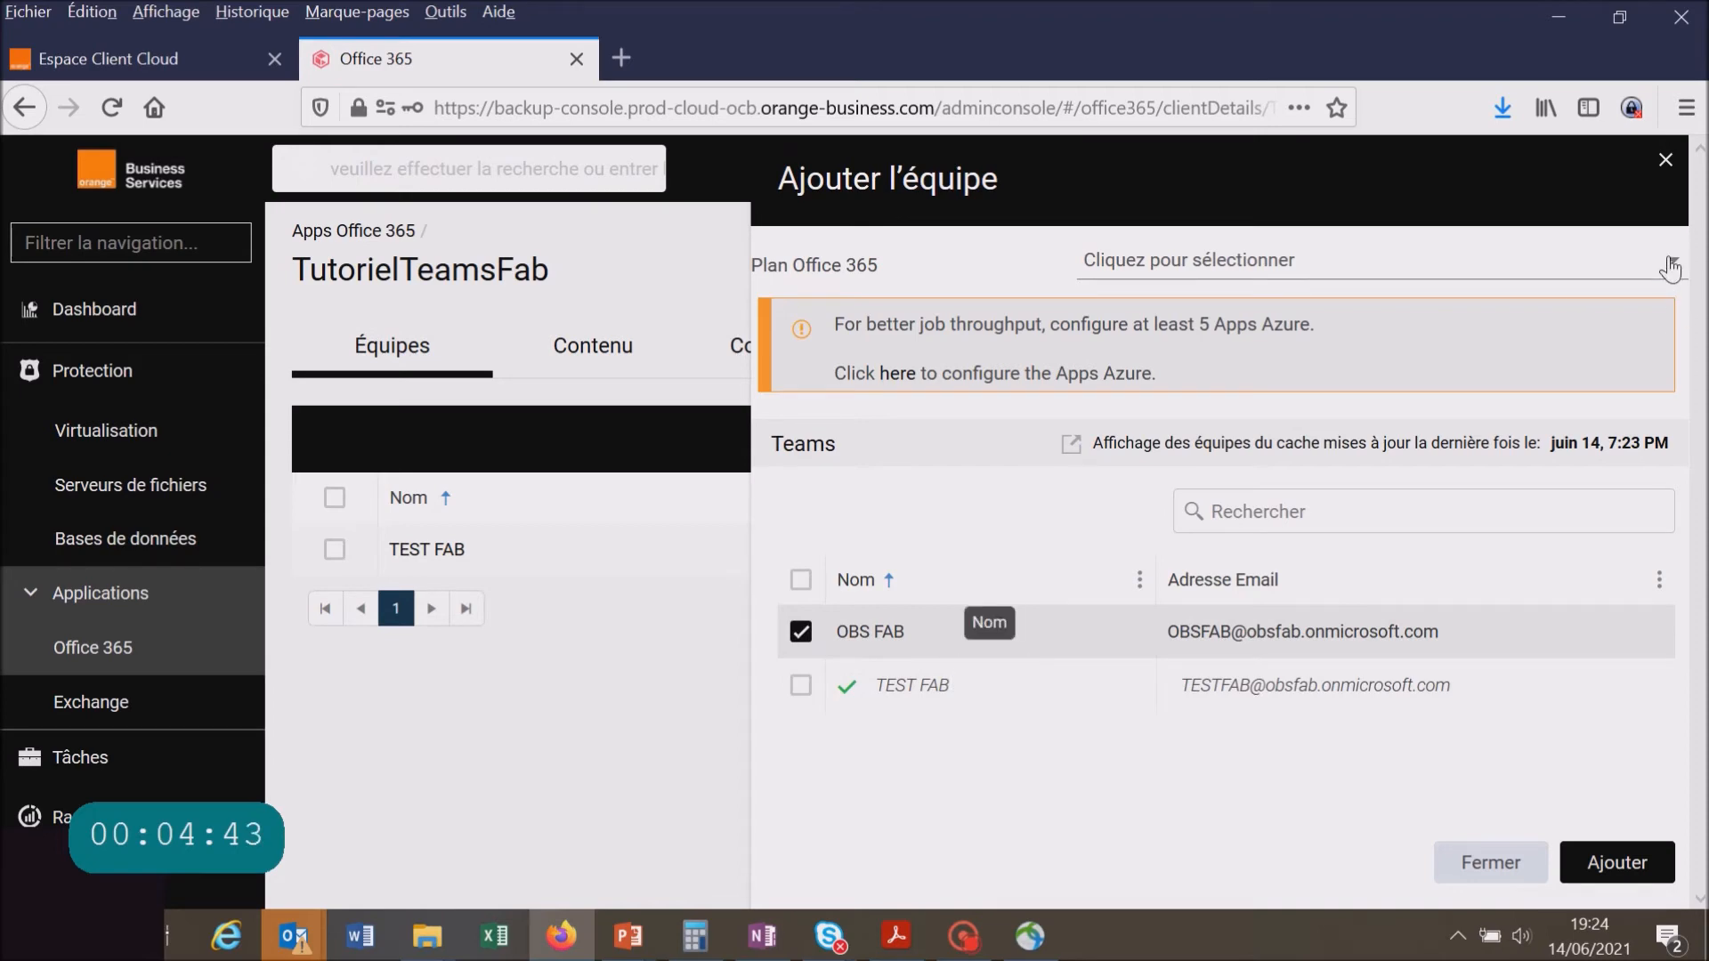
{"action": "left_click", "coordinate": [1671, 264]}
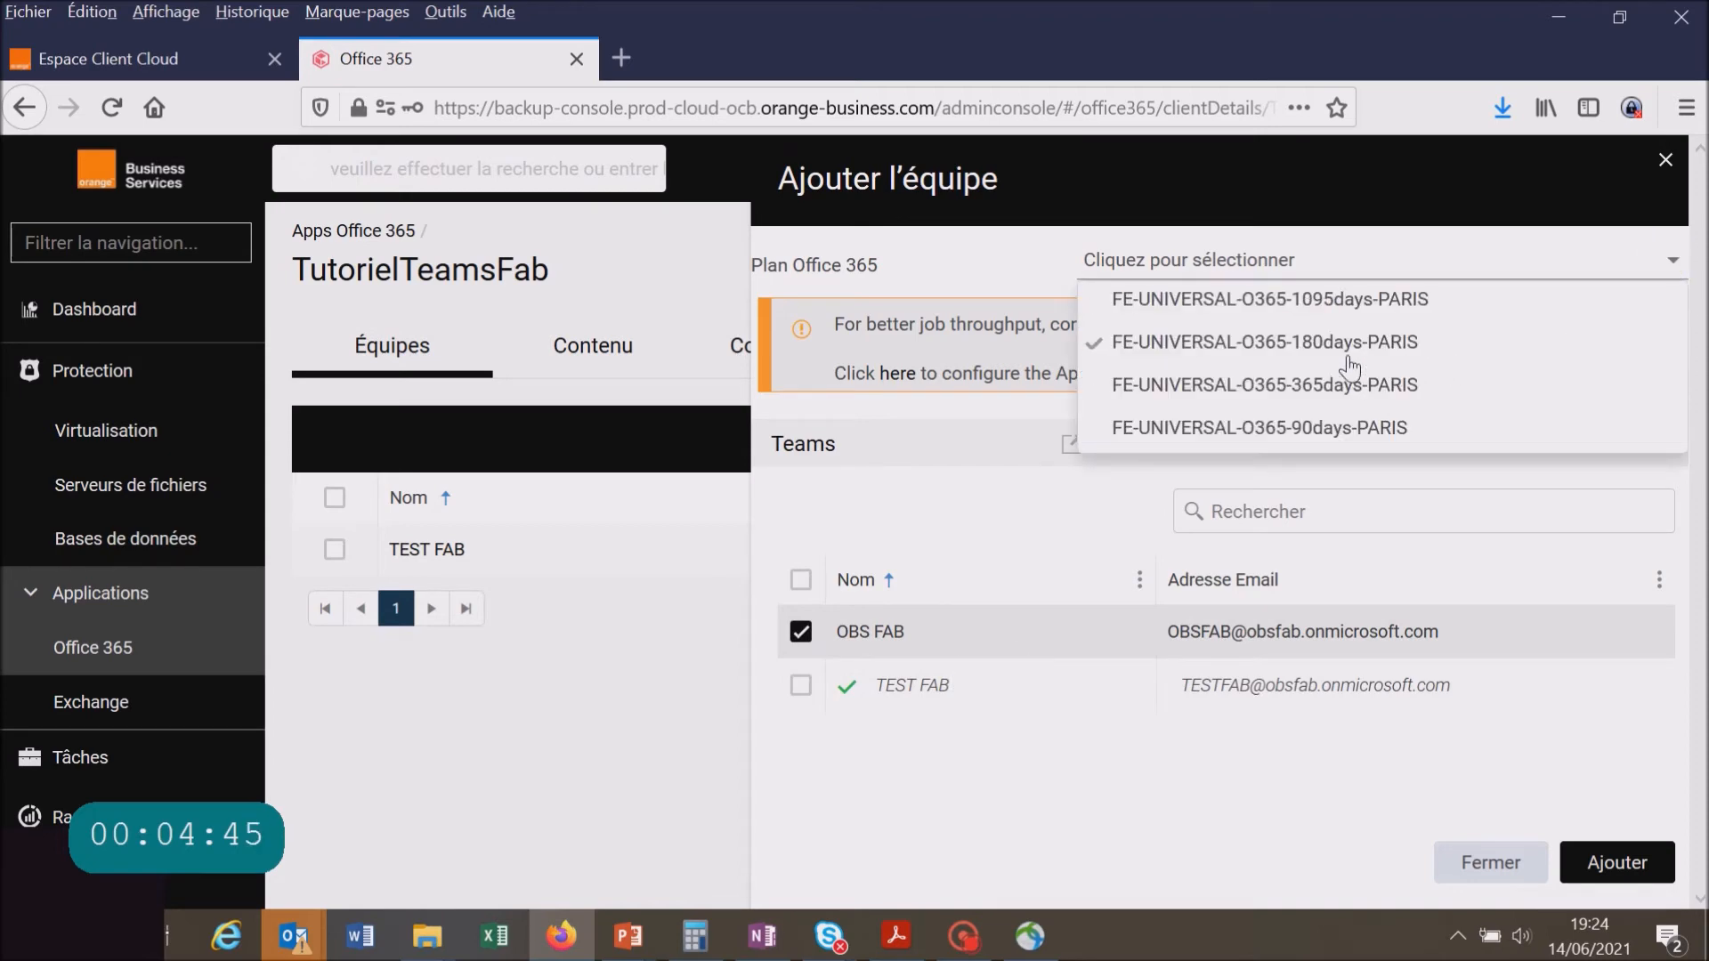
{"action": "left_click", "coordinate": [1350, 365]}
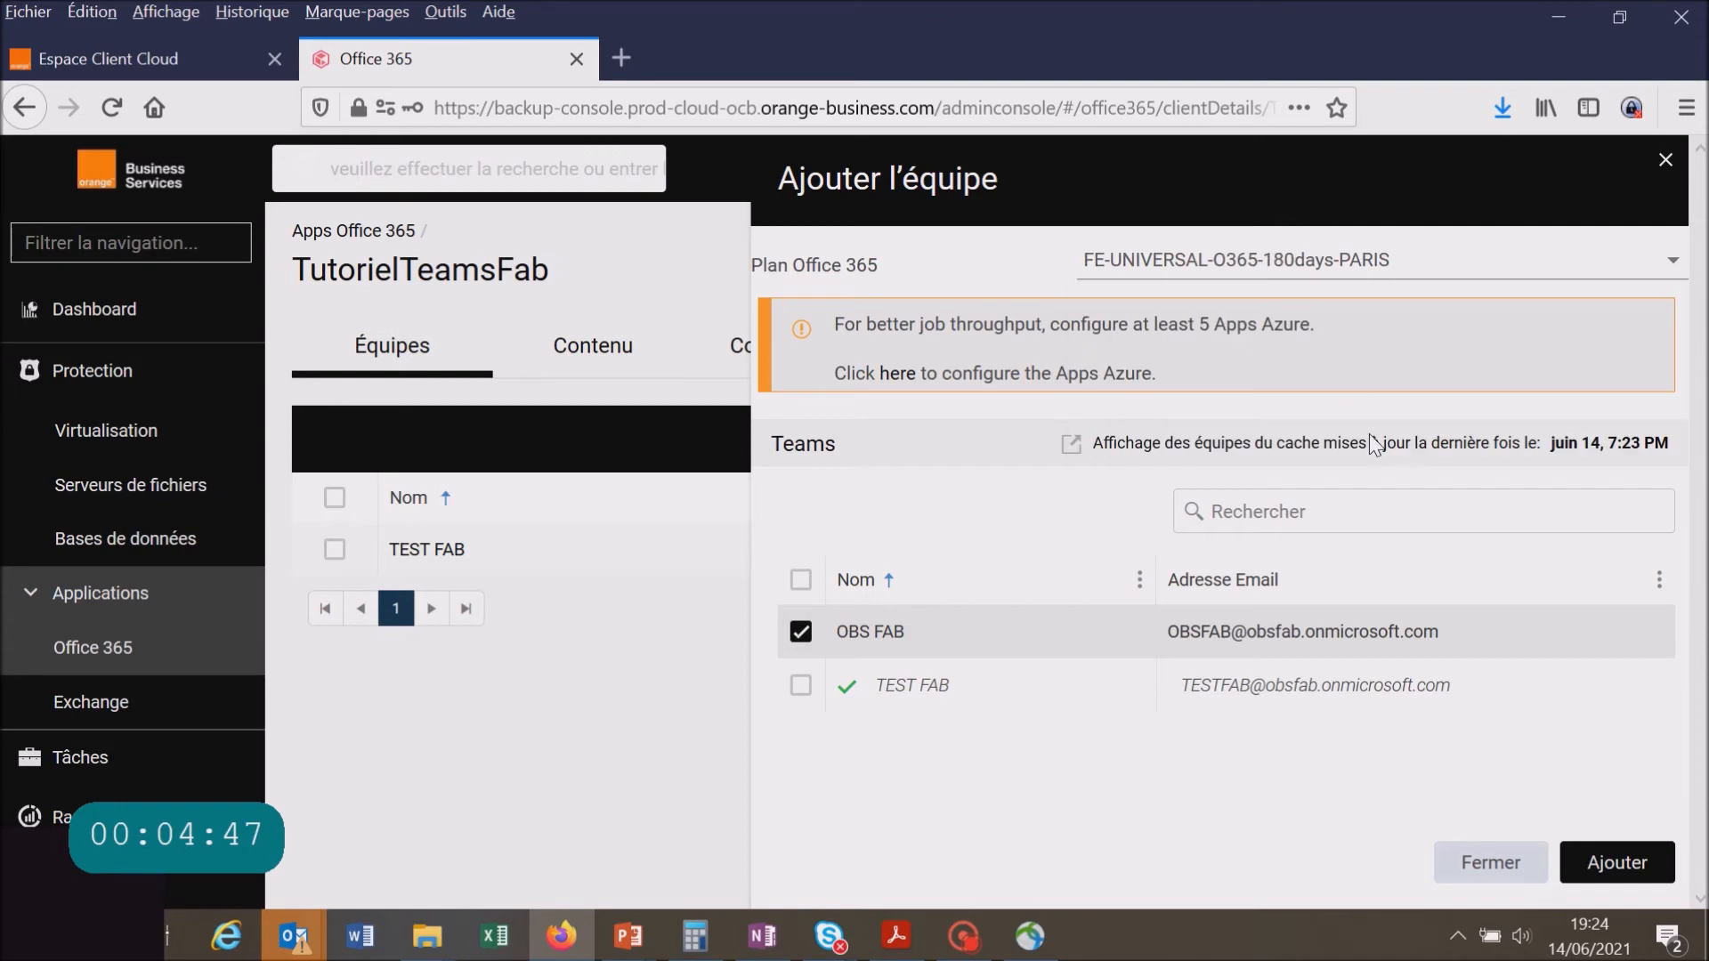
{"action": "left_click", "coordinate": [1646, 877]}
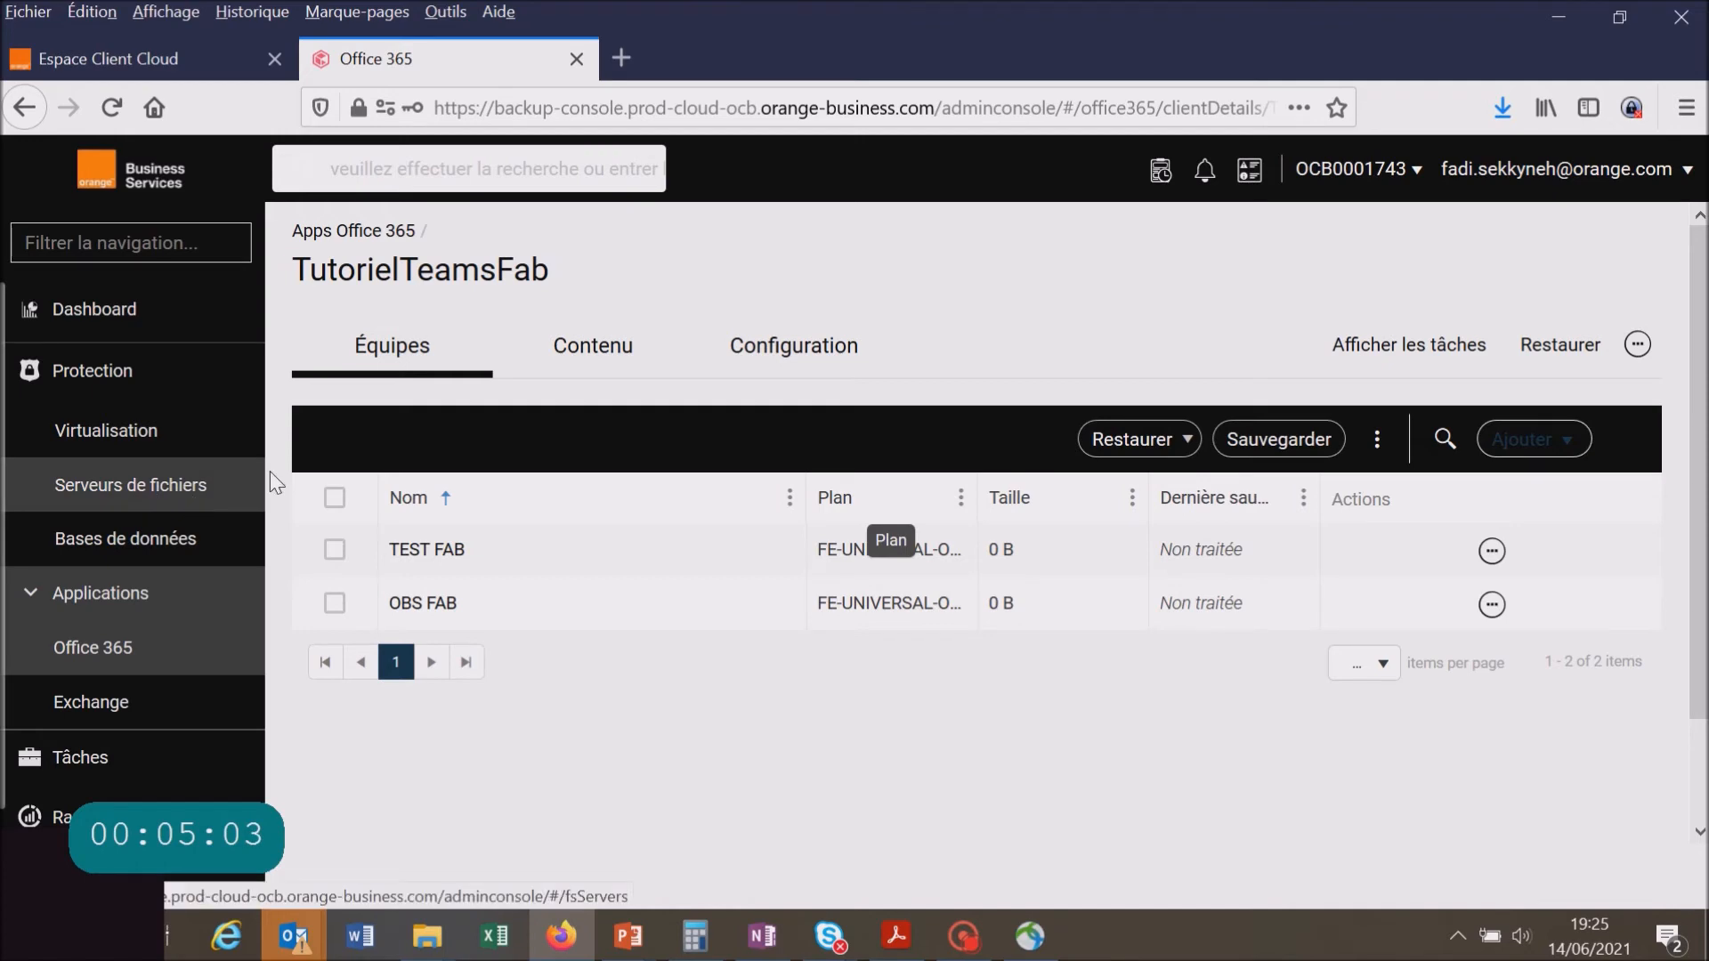
{"action": "left_click", "coordinate": [334, 495]}
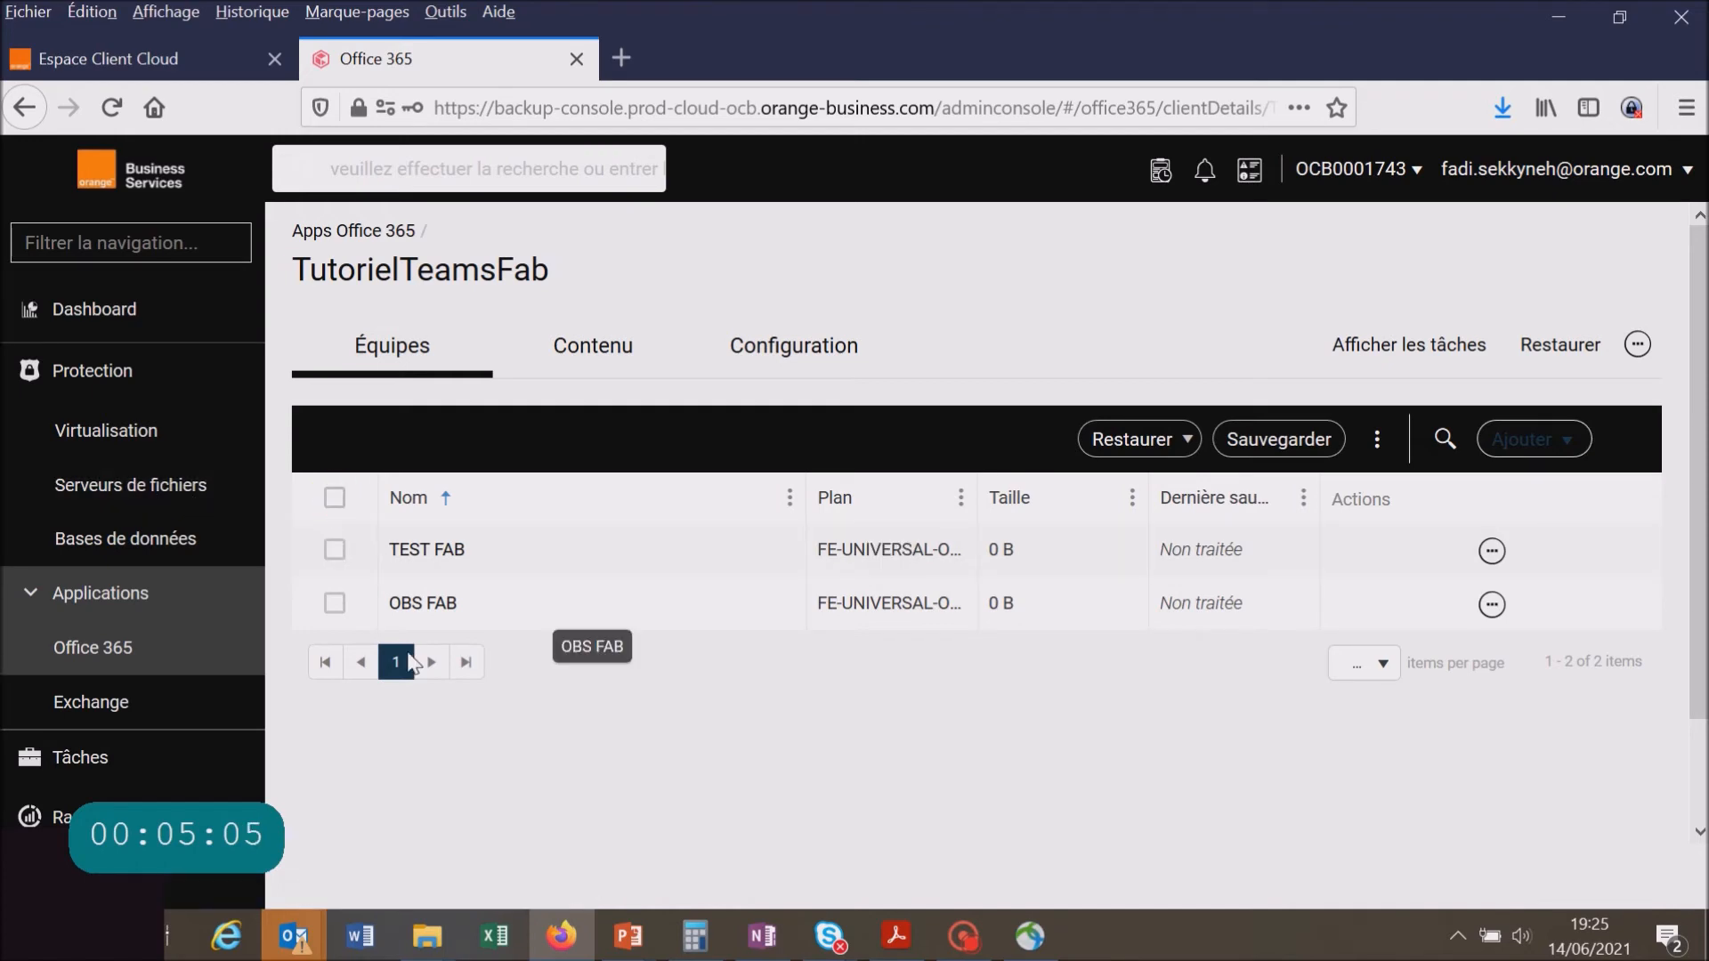
{"action": "left_click", "coordinate": [336, 502]}
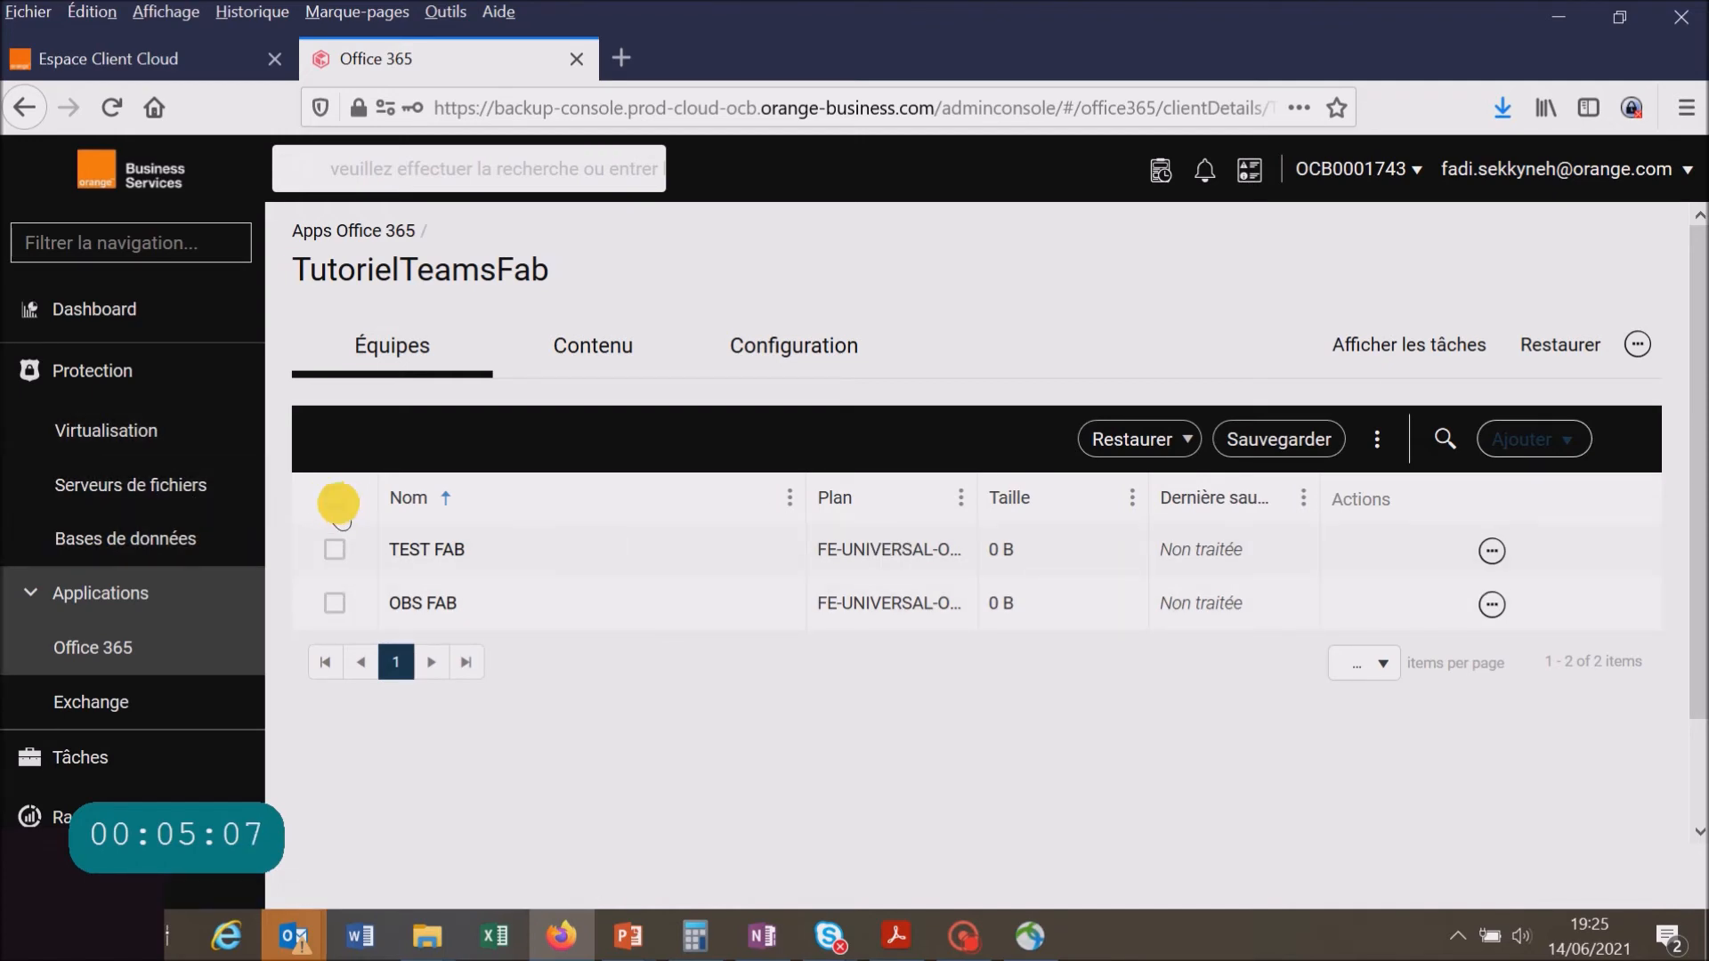
{"action": "left_click", "coordinate": [337, 501]}
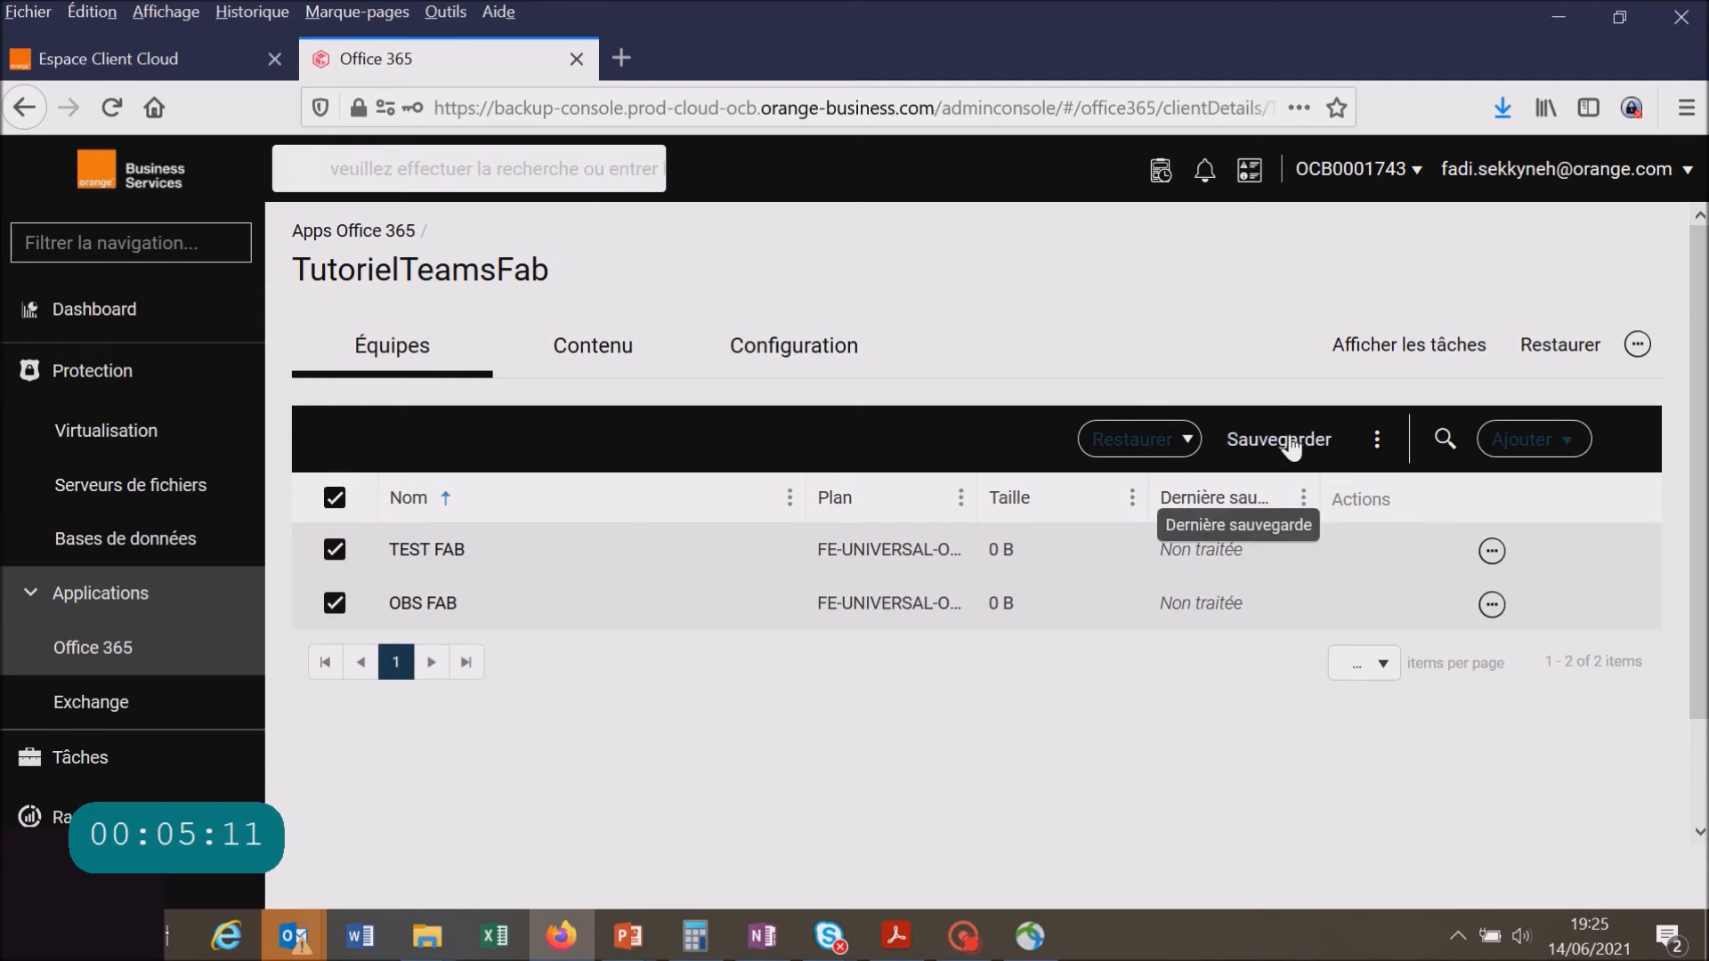
{"action": "left_click", "coordinate": [331, 497]}
Start a backup of the TEST FAB team only
{"action": "left_click", "coordinate": [338, 550]}
{"action": "left_click", "coordinate": [335, 552]}
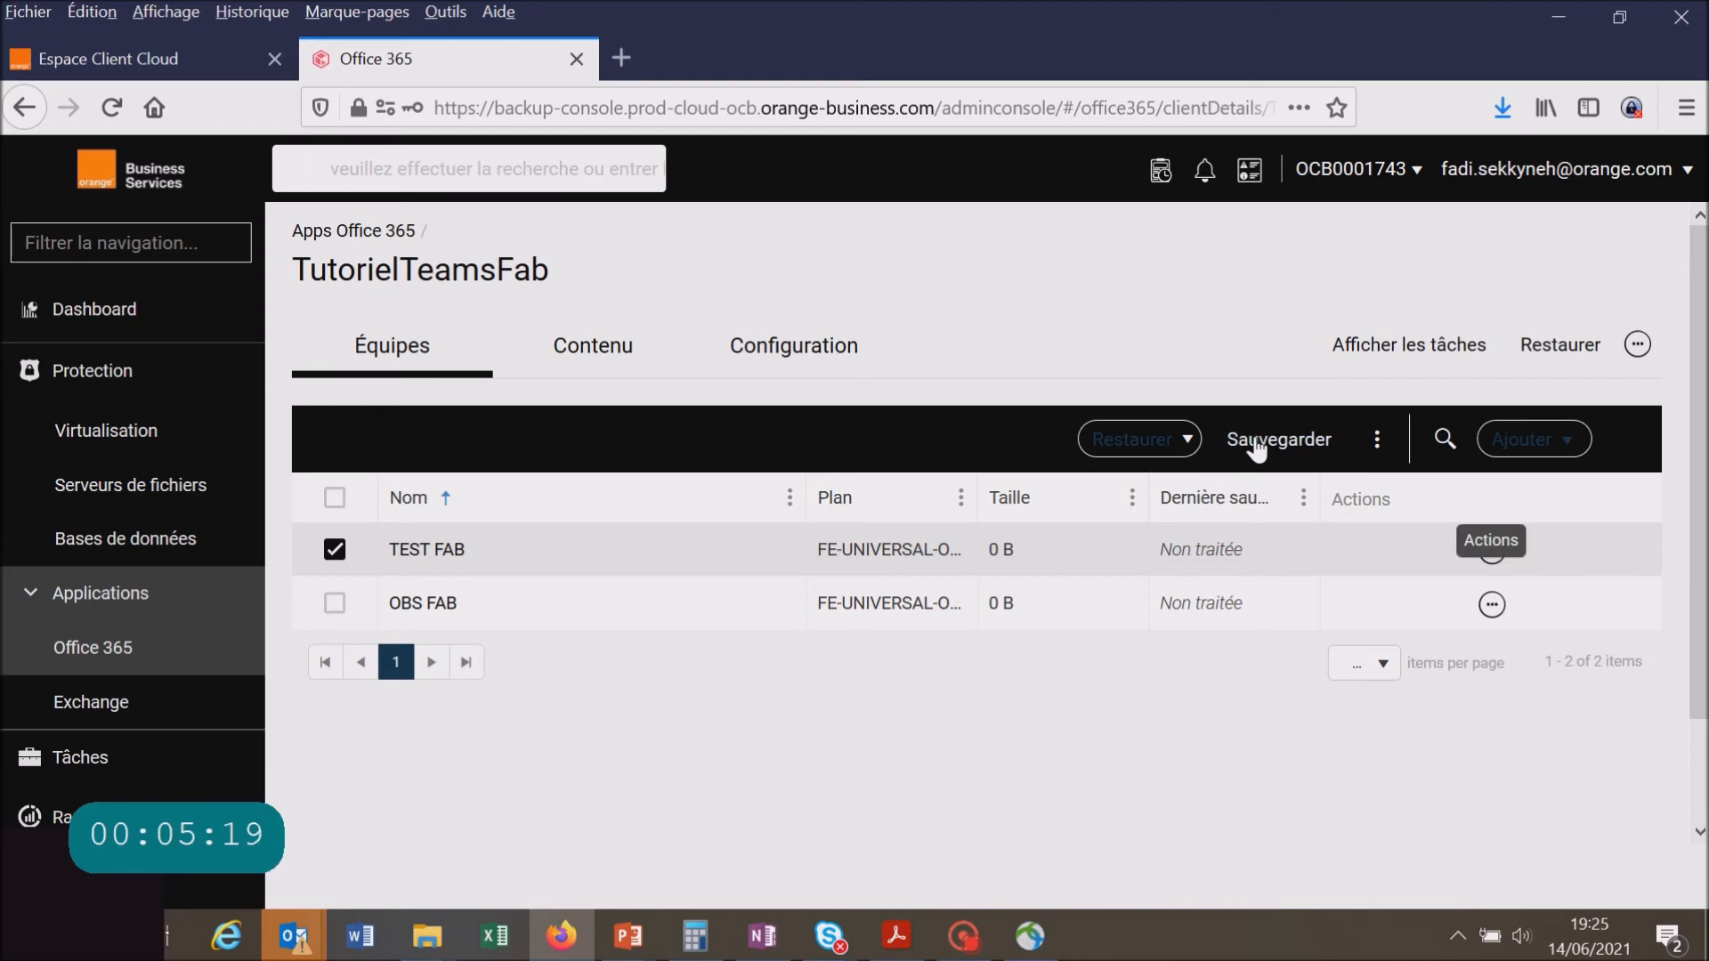
{"action": "left_click", "coordinate": [1491, 552]}
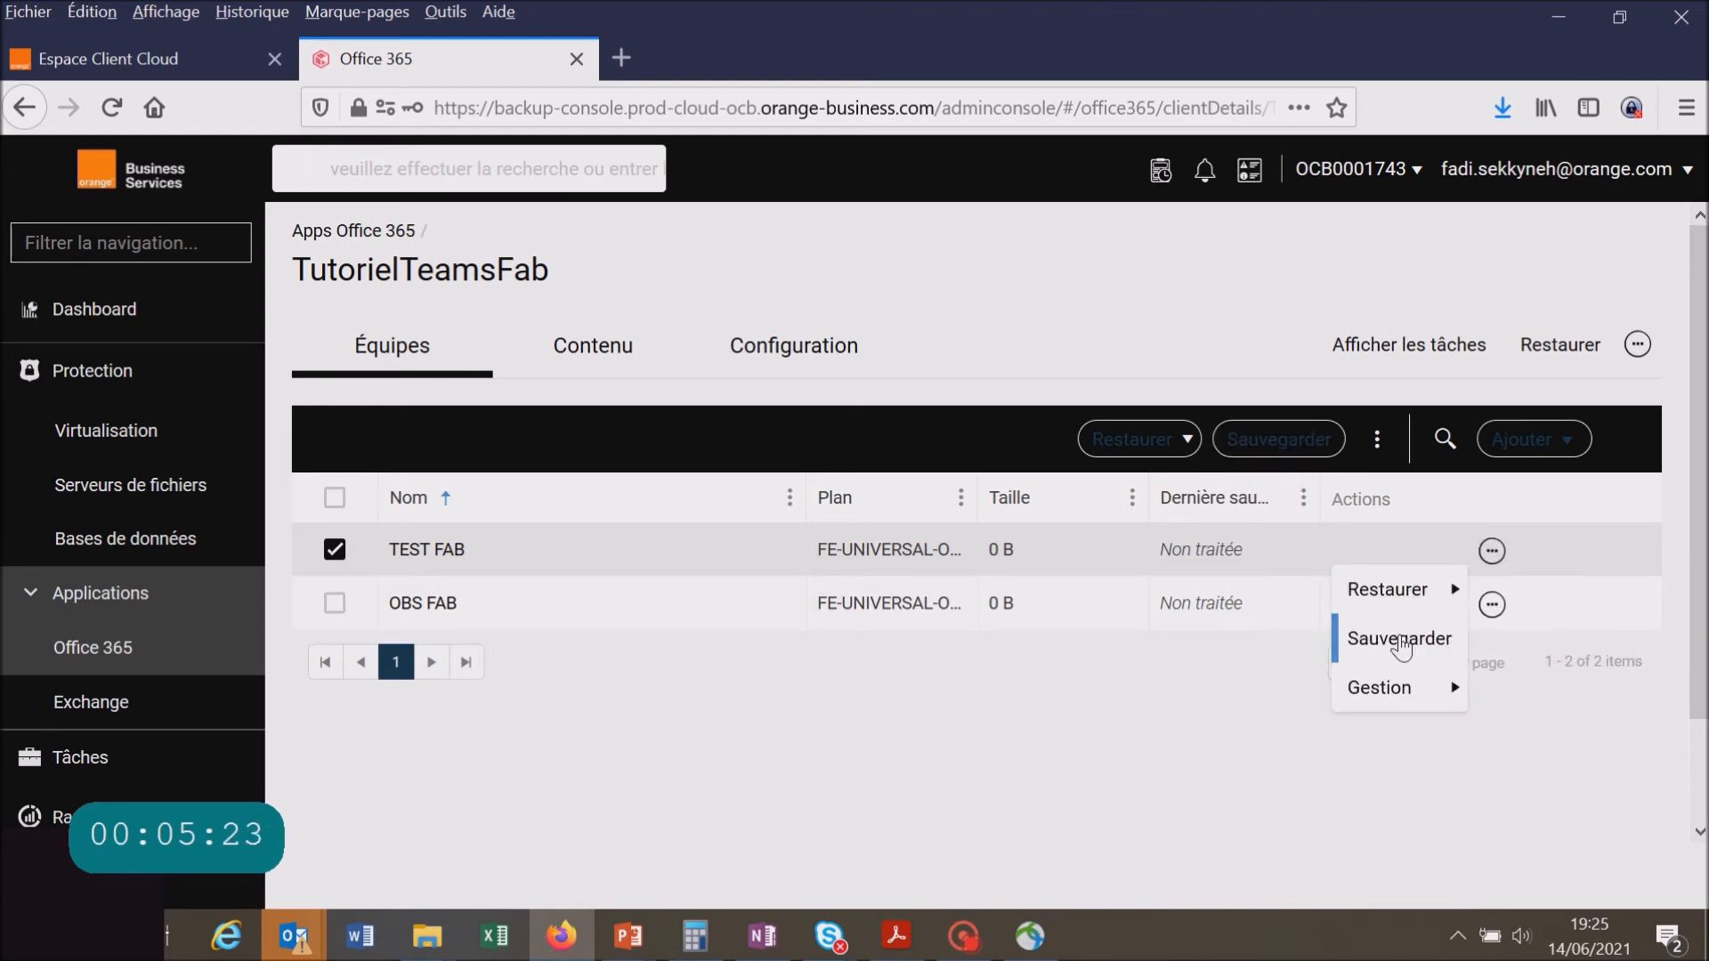
{"action": "left_click", "coordinate": [1395, 645]}
{"action": "left_click", "coordinate": [1123, 319]}
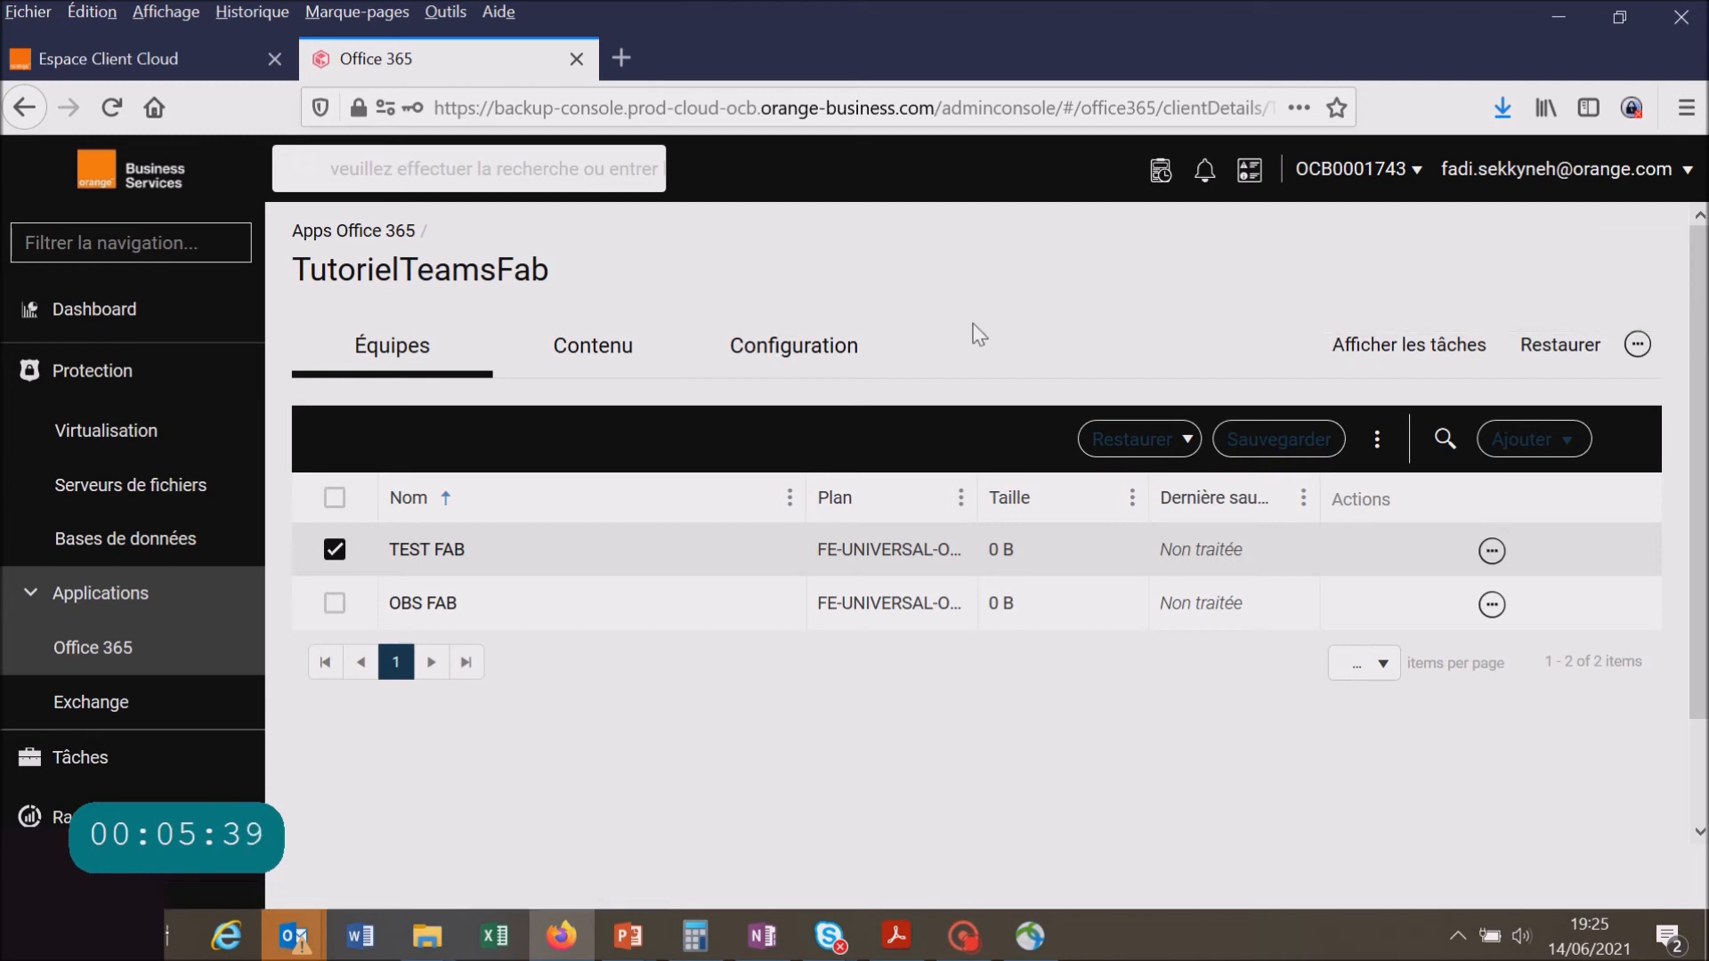
Check the backup job's progress in the active tasks and reopen the TutorielTeamsFab app from the Office 365 apps list
{"action": "left_click", "coordinate": [79, 757]}
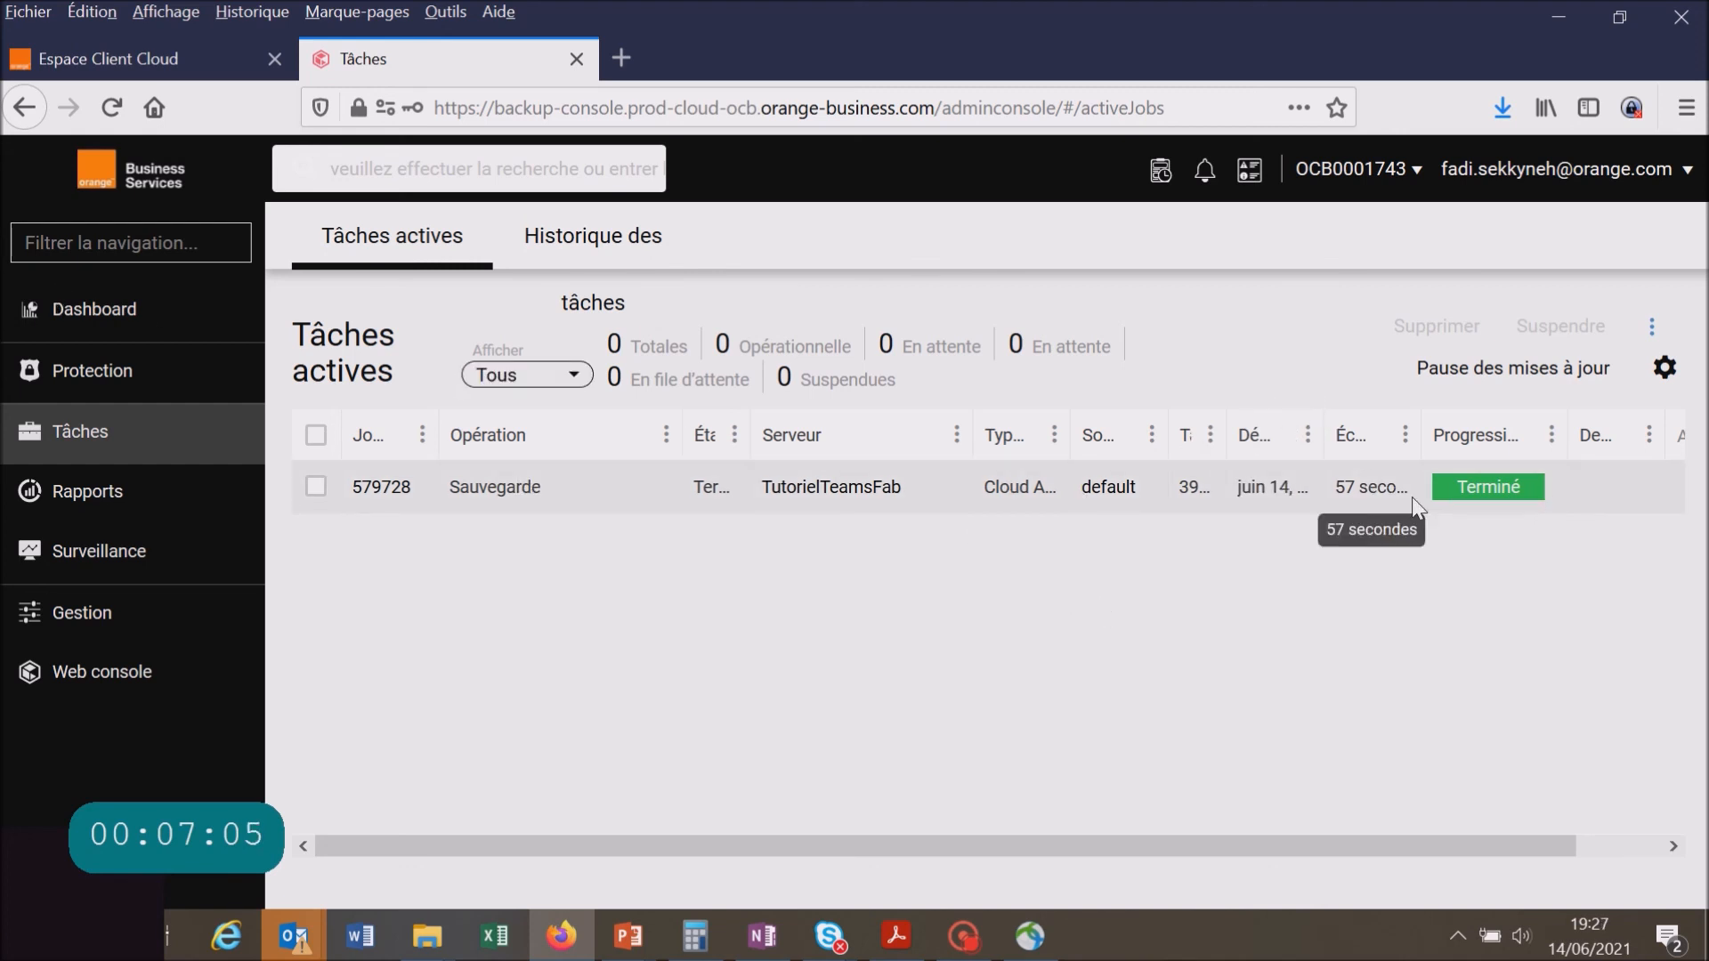
{"action": "left_click", "coordinate": [105, 377]}
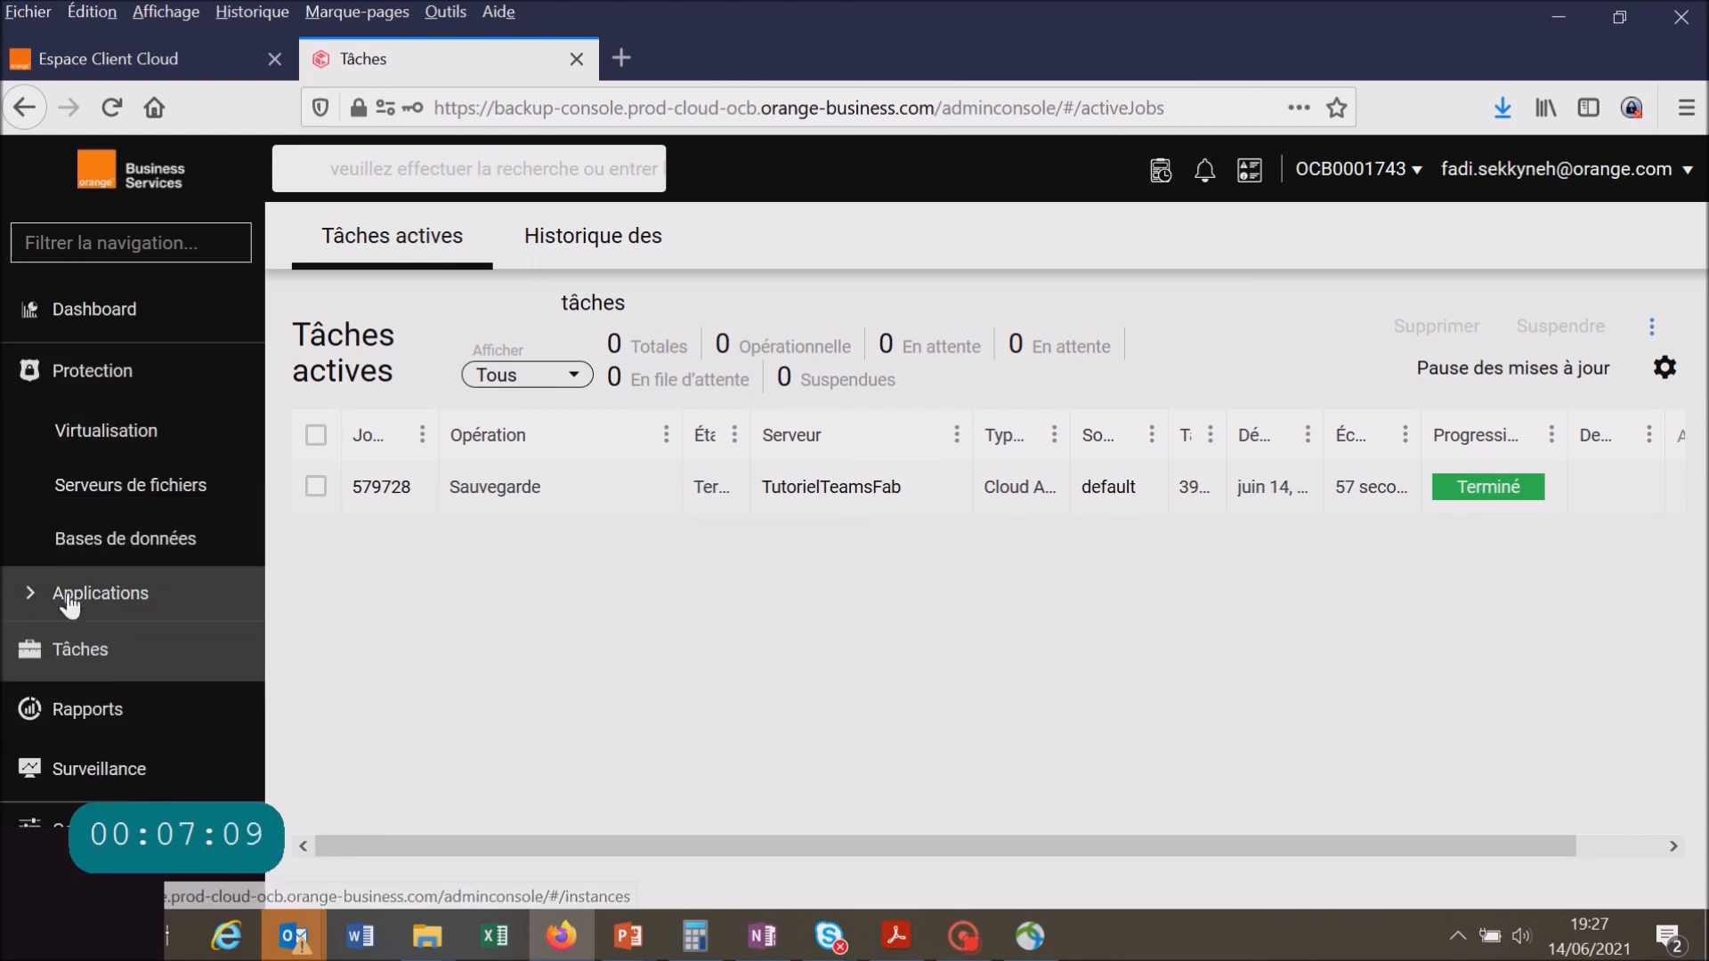
{"action": "left_click", "coordinate": [26, 596]}
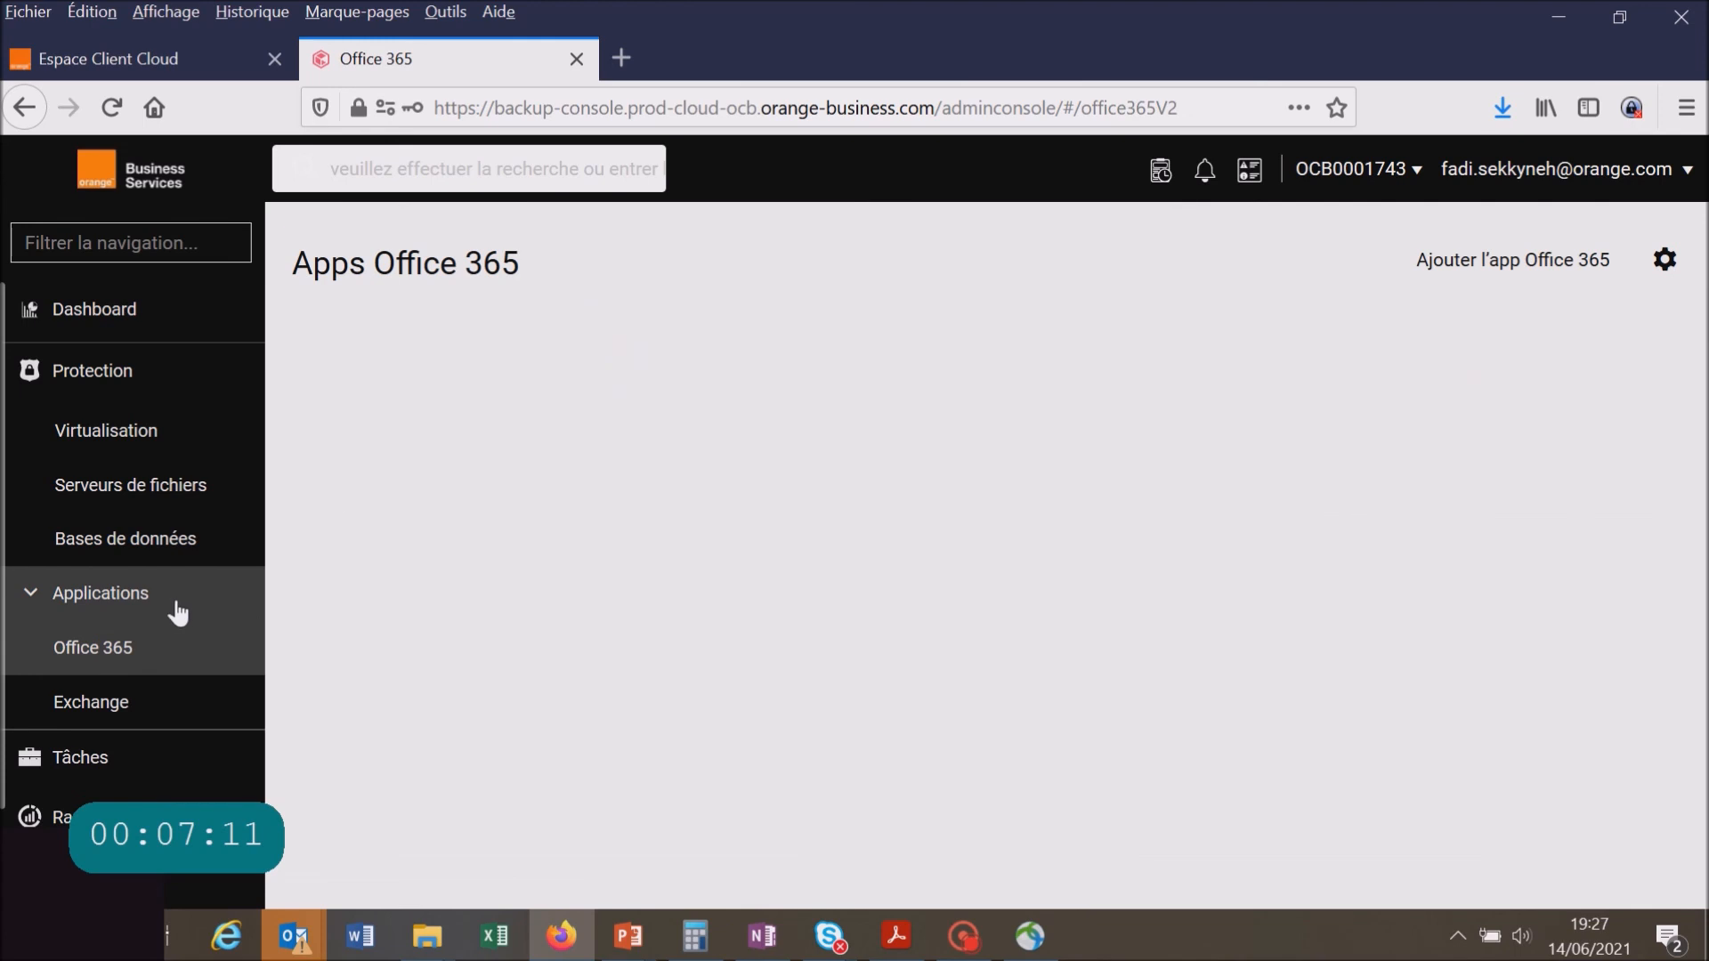
{"action": "scroll", "coordinate": [942, 629], "scroll_direction": "down", "scroll_amount": 1}
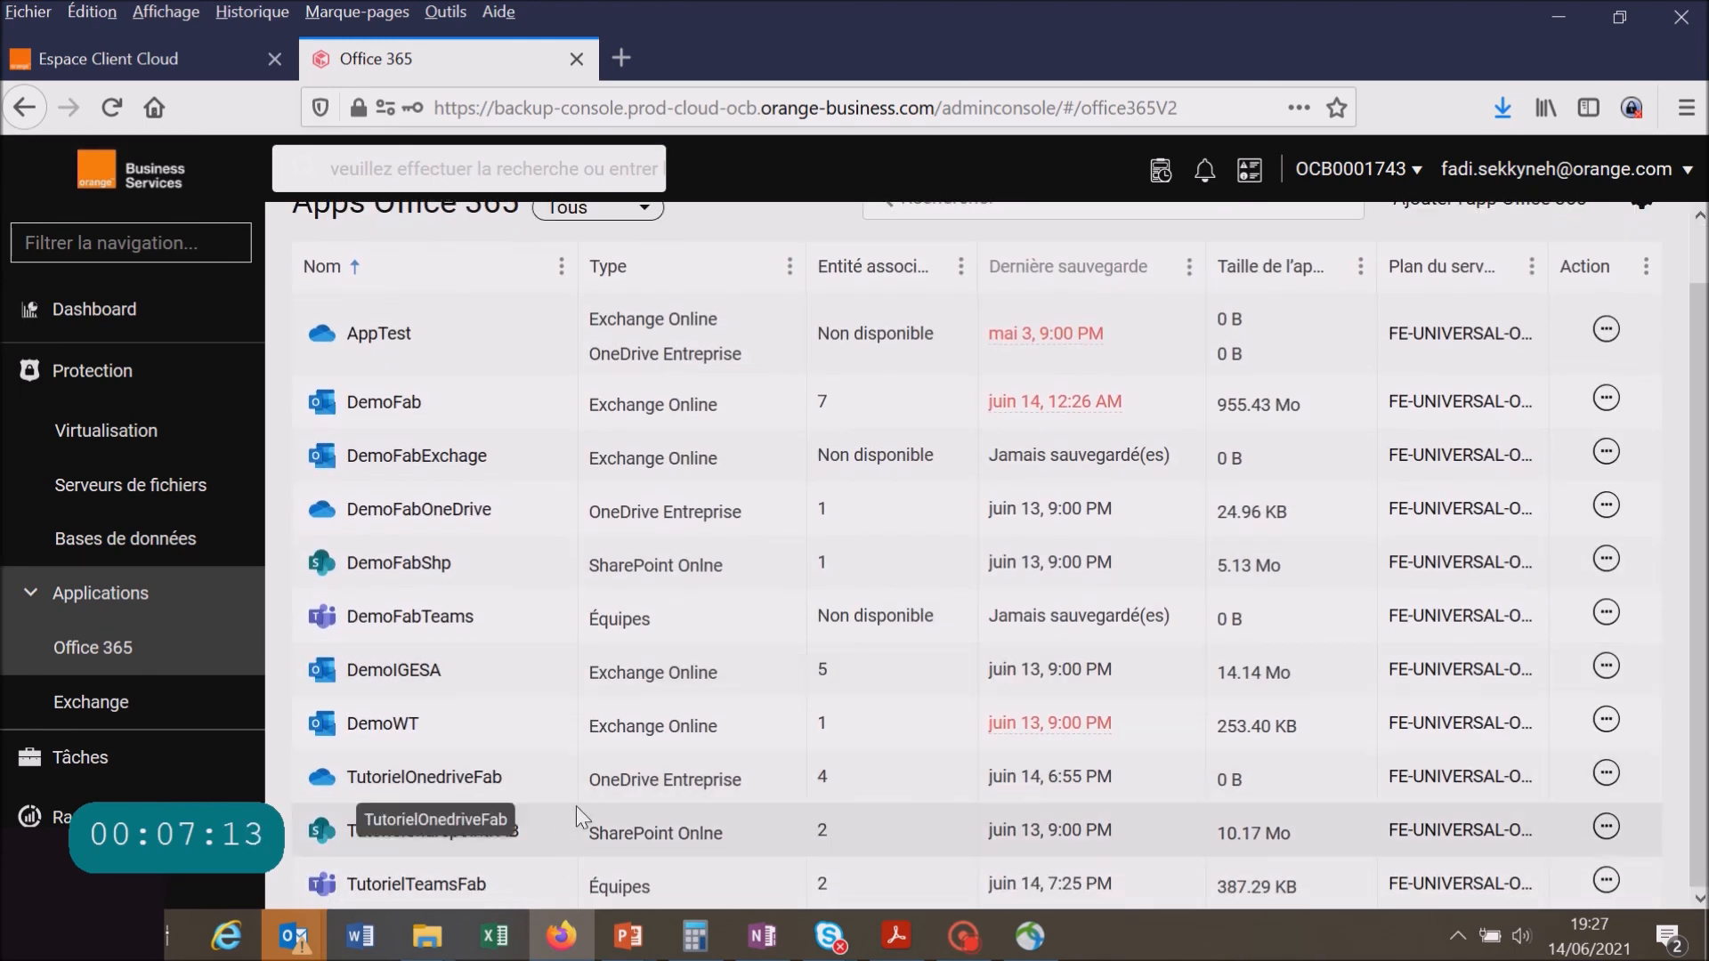
{"action": "left_click", "coordinate": [434, 892]}
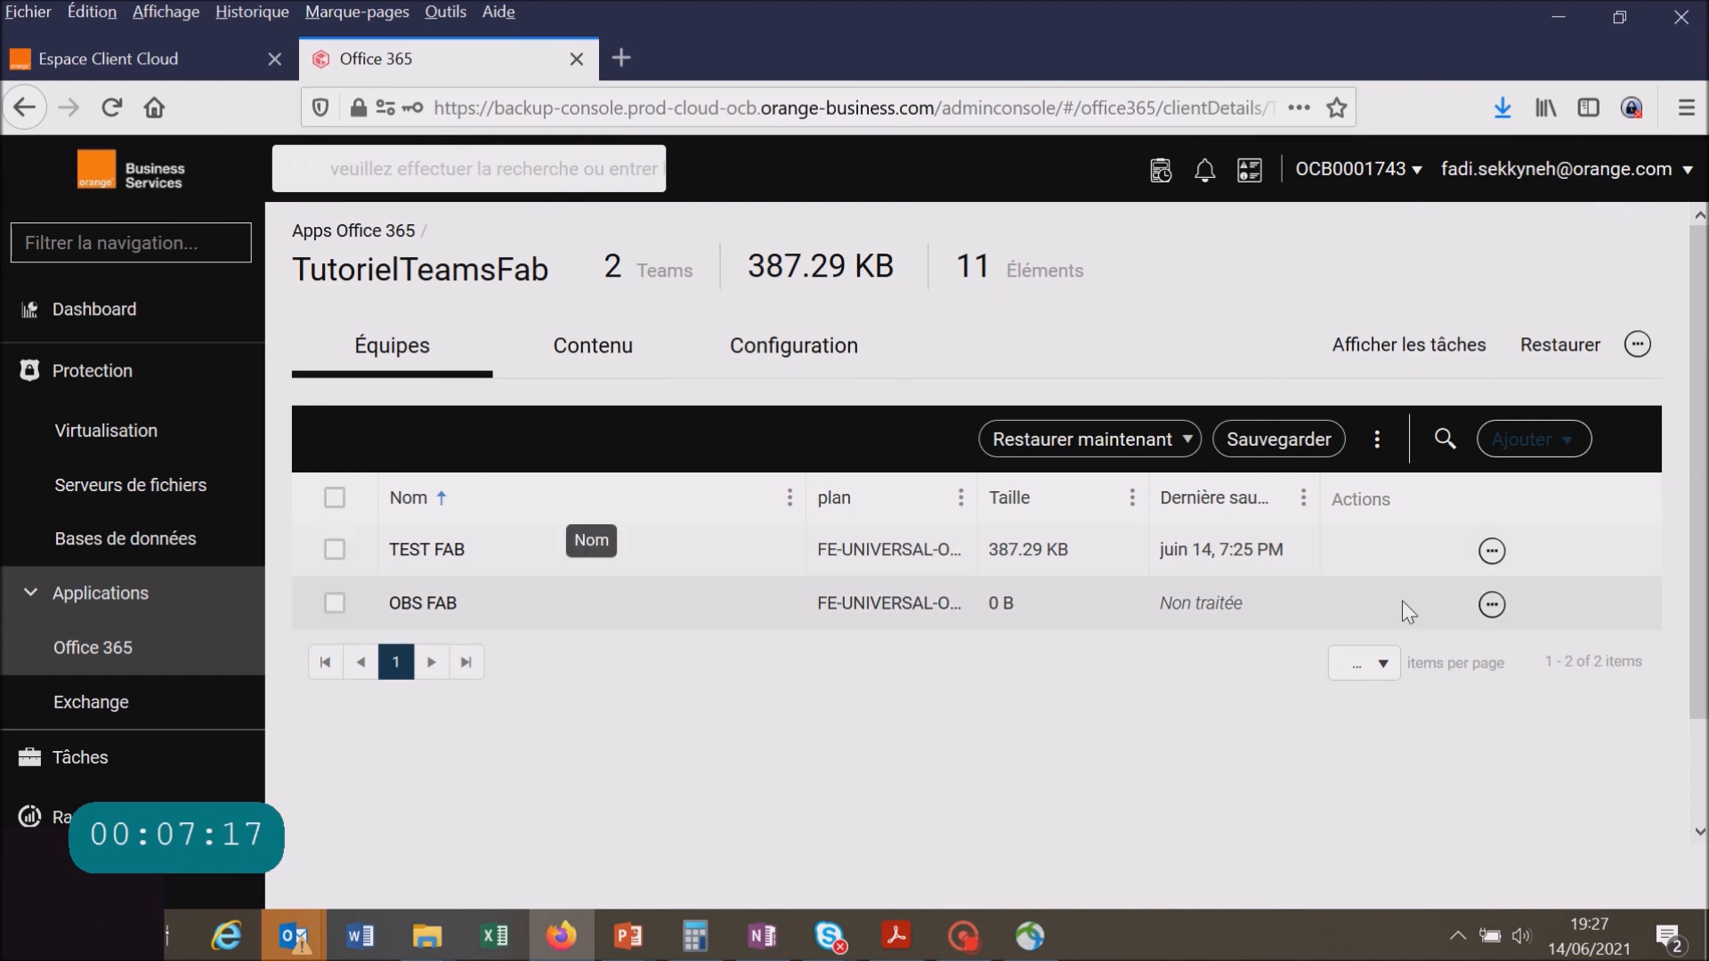